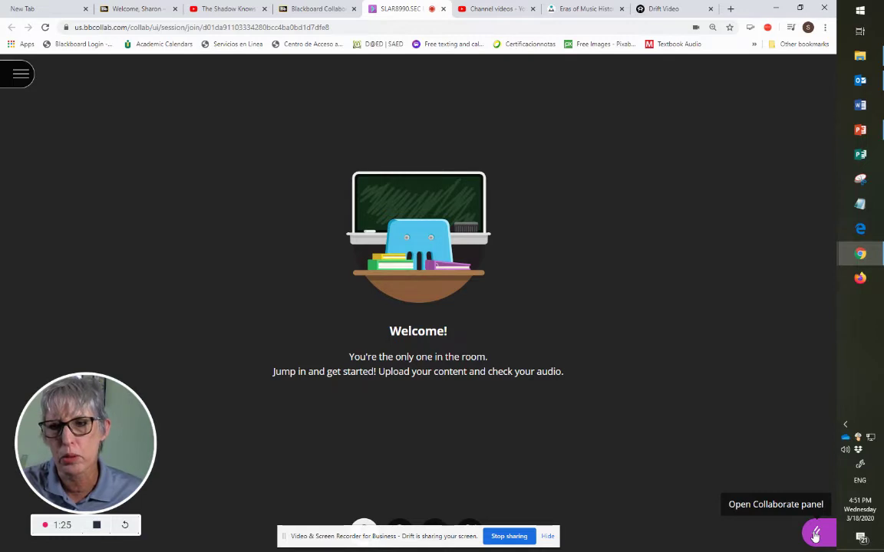
Share a blank whiteboard in the Collaborate session and activate the pointer tool.
click(816, 535)
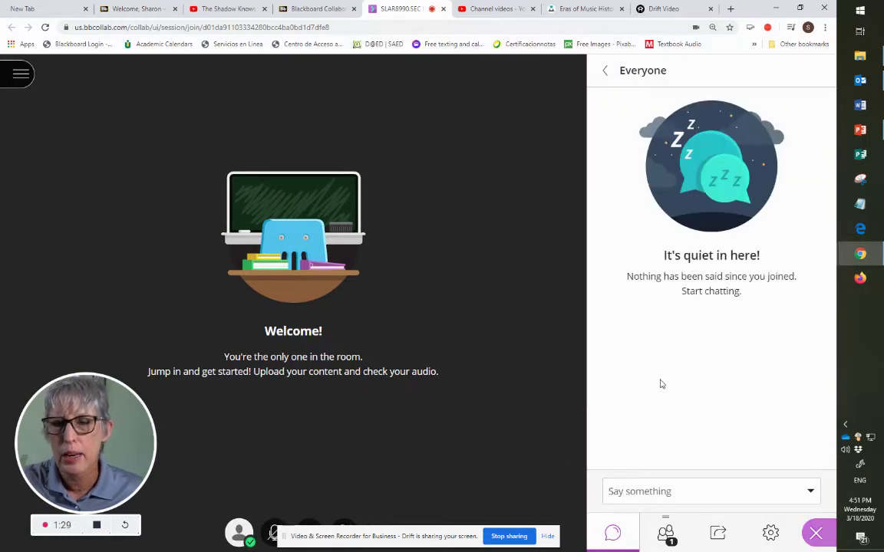
click(618, 490)
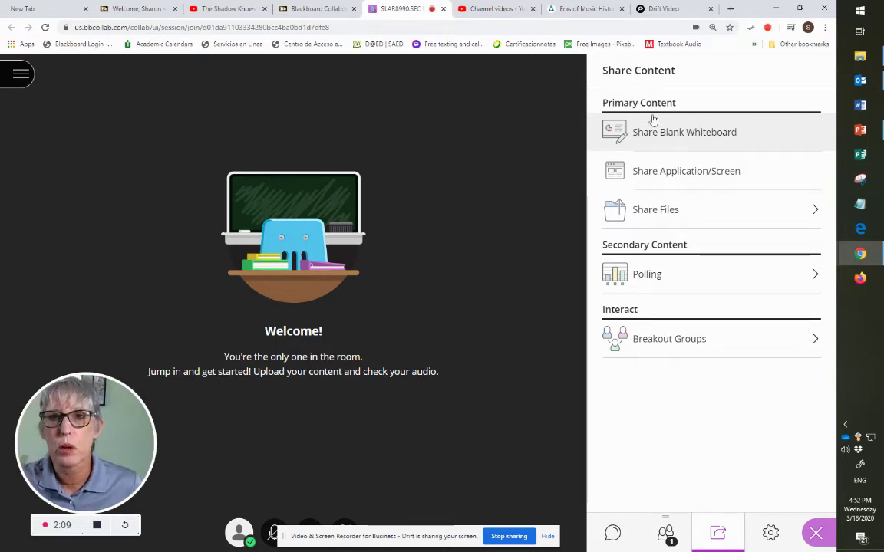
click(659, 140)
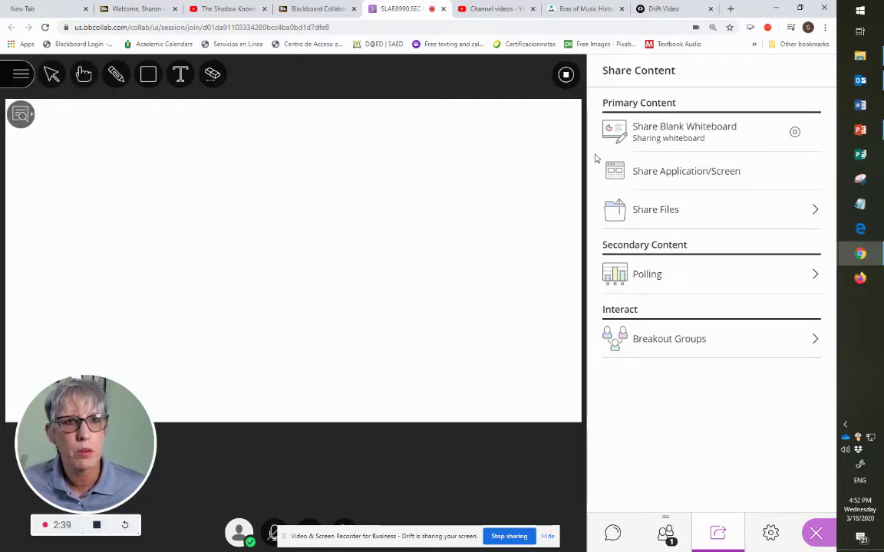
click(84, 74)
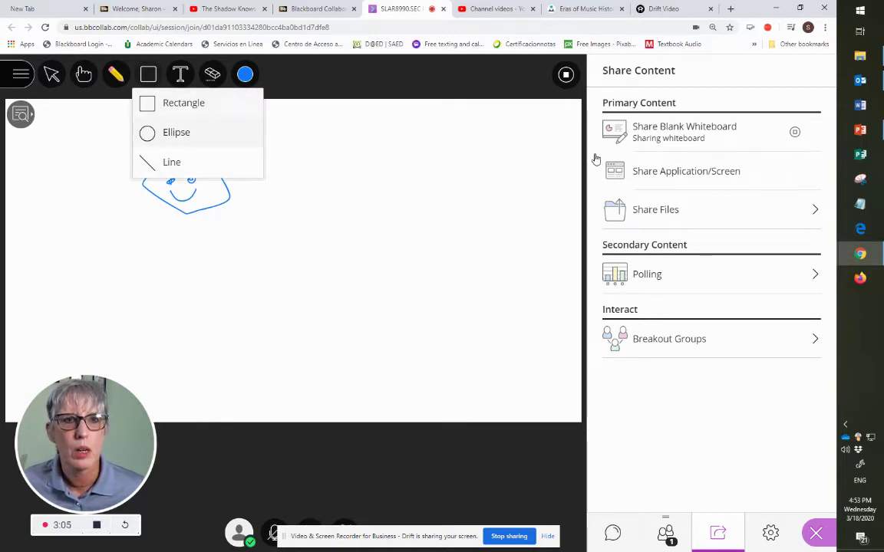
Draw an ellipse beside the sketched face and add eyes and a smile inside it with the pencil.
click(198, 133)
mouse_move(291, 99)
mouse_down()
mouse_move(345, 187)
mouse_move(336, 213)
mouse_move(356, 173)
mouse_move(352, 184)
mouse_up()
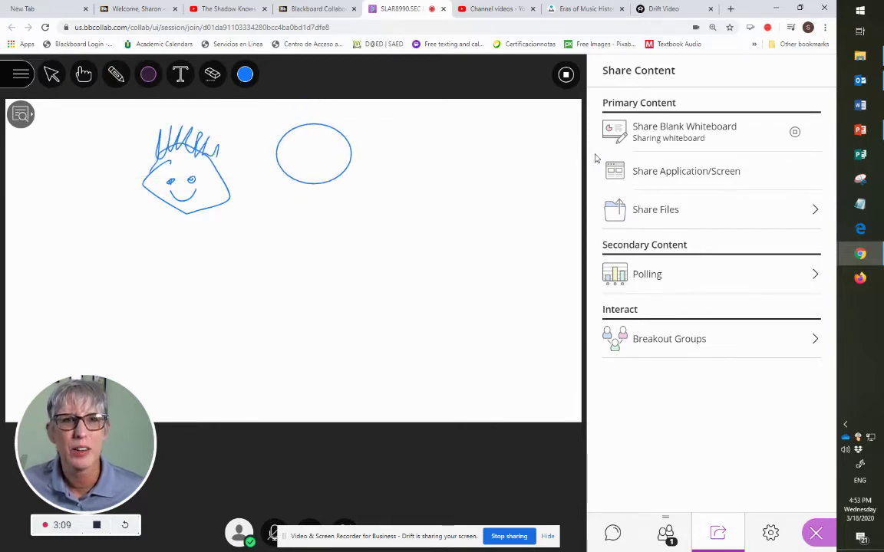
click(116, 74)
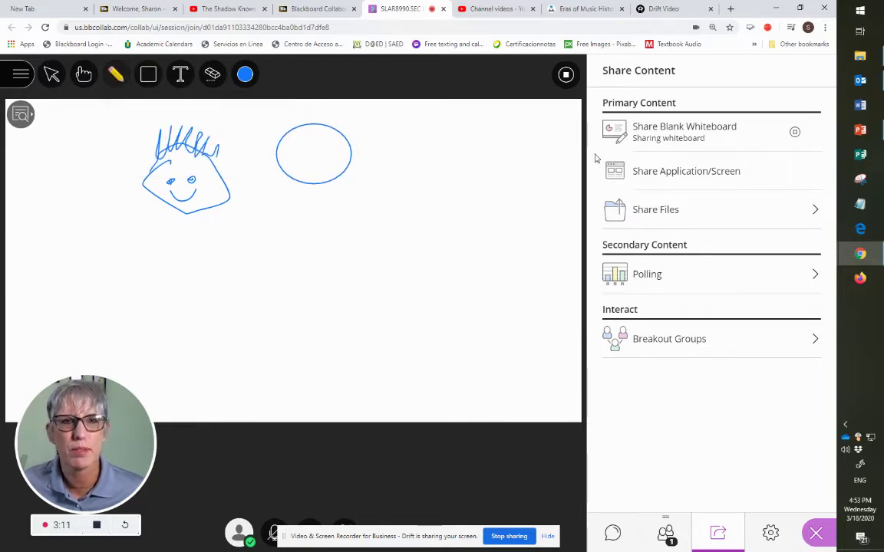
drag(297, 150, 331, 152)
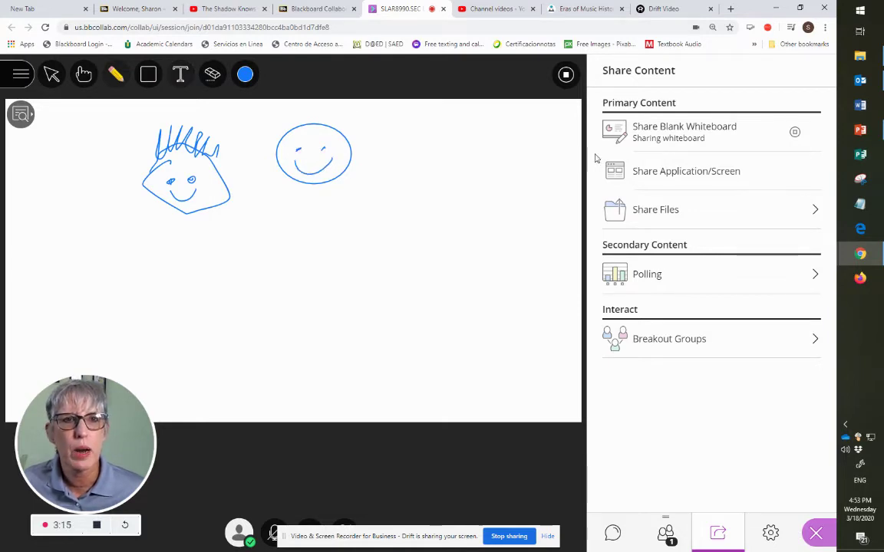
Add the word "text" in blue below the two faces and try to reopen it for editing.
click(180, 74)
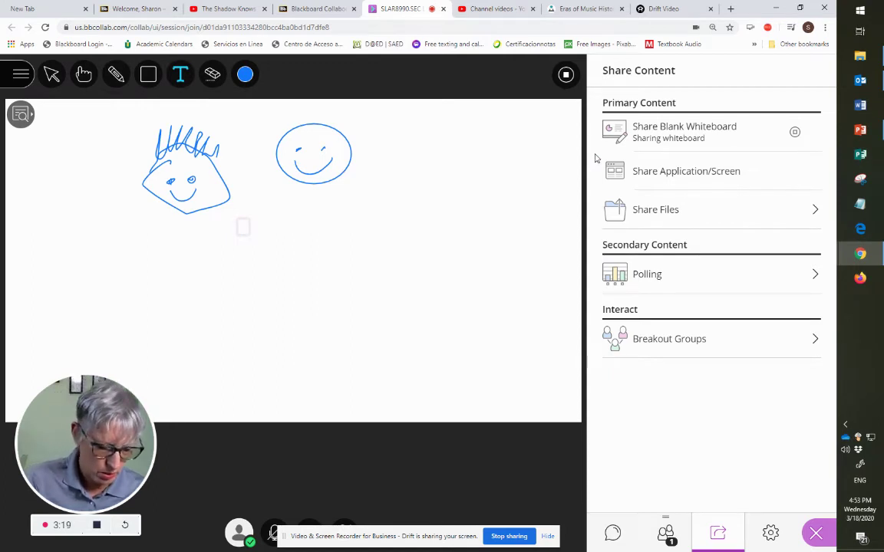
text(text)
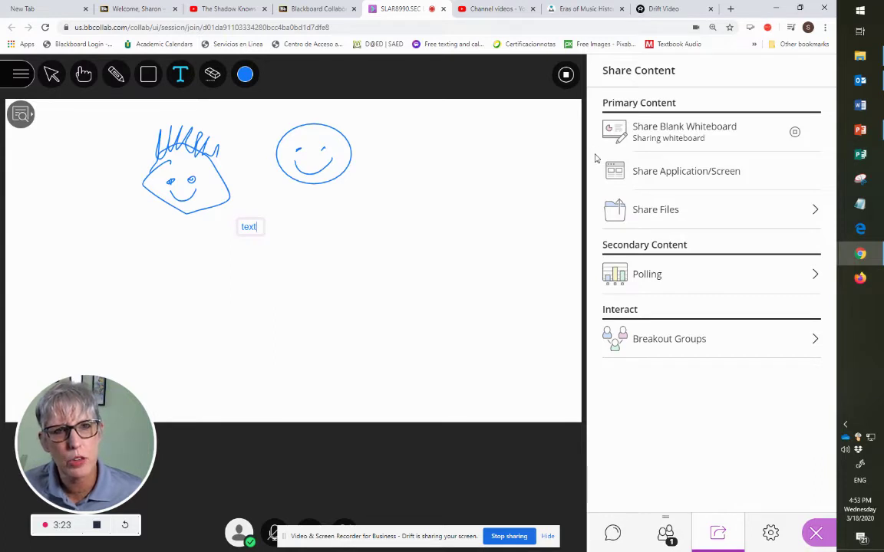
click(262, 233)
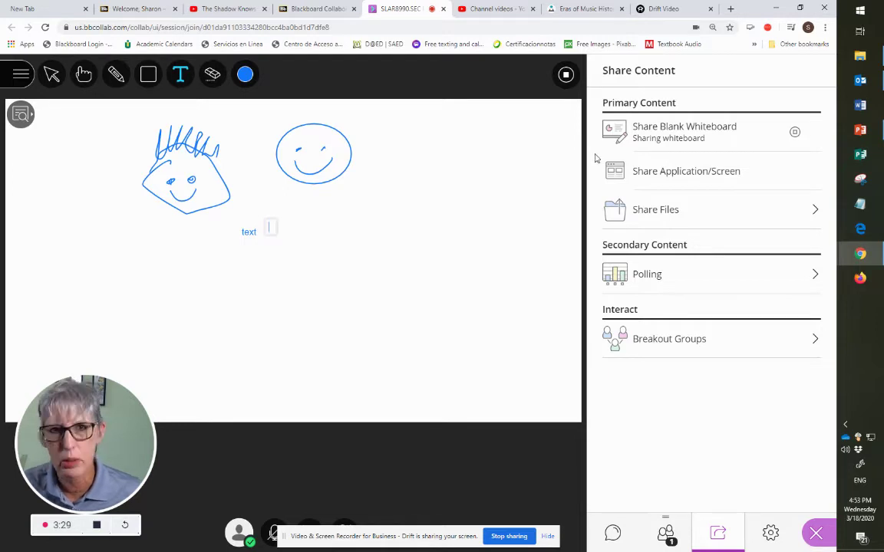
click(256, 232)
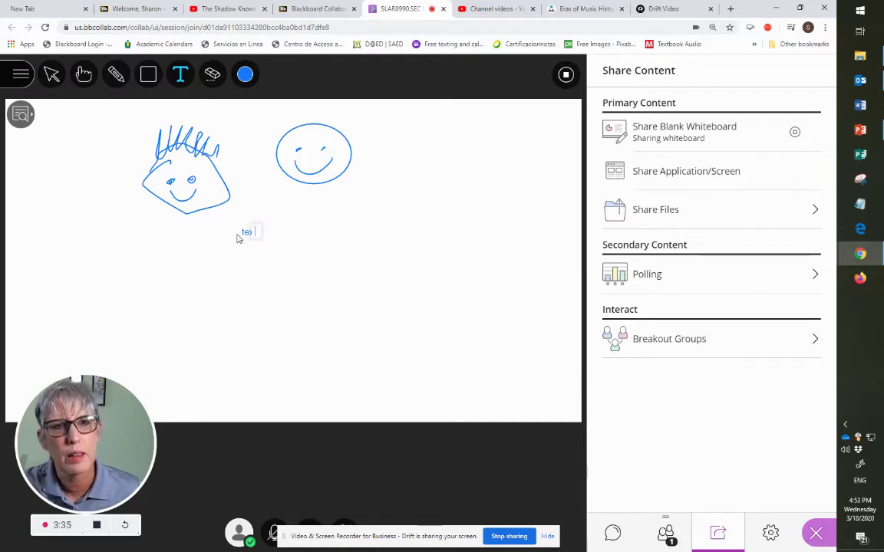
click(245, 231)
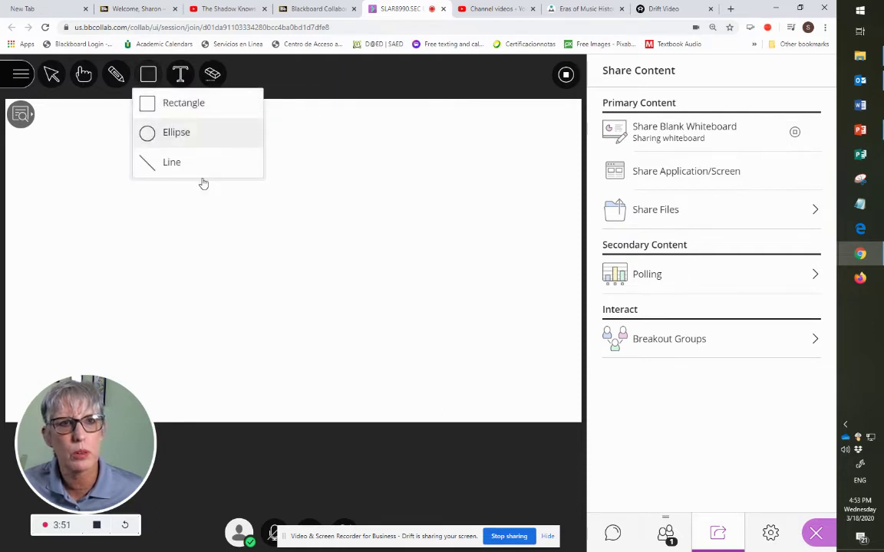
Draw two ellipses side by side on the cleared whiteboard, the second one larger.
click(176, 132)
drag(125, 143, 189, 194)
mouse_move(211, 132)
mouse_down()
mouse_move(246, 177)
mouse_move(284, 198)
mouse_up()
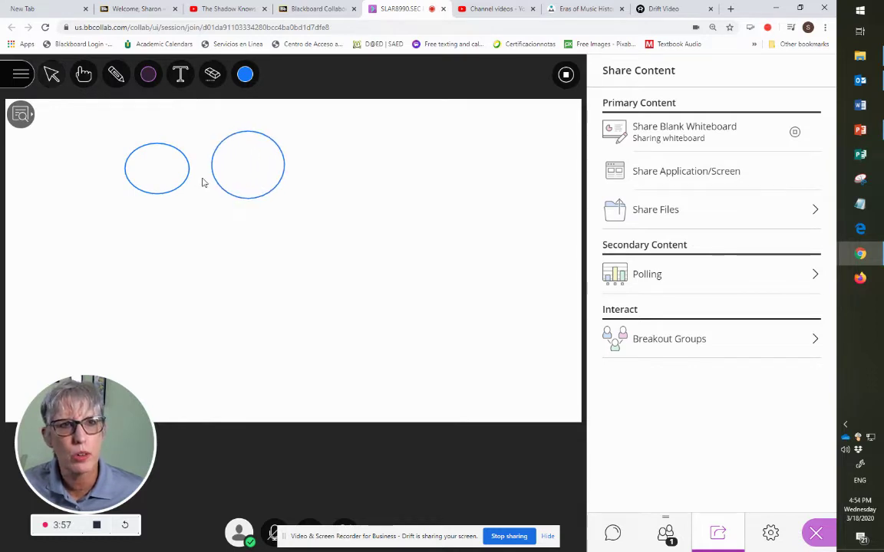
Select the smaller ellipse and delete it from the whiteboard.
click(51, 74)
click(158, 169)
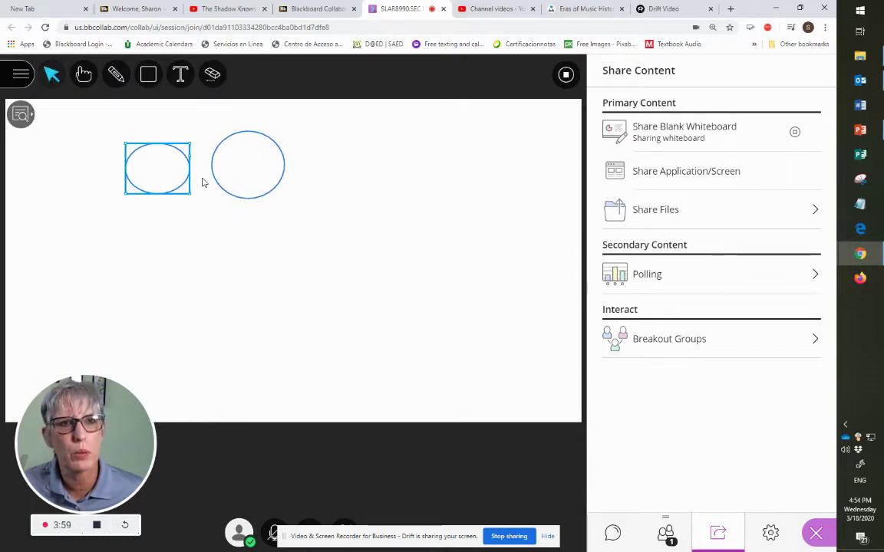
key(Delete)
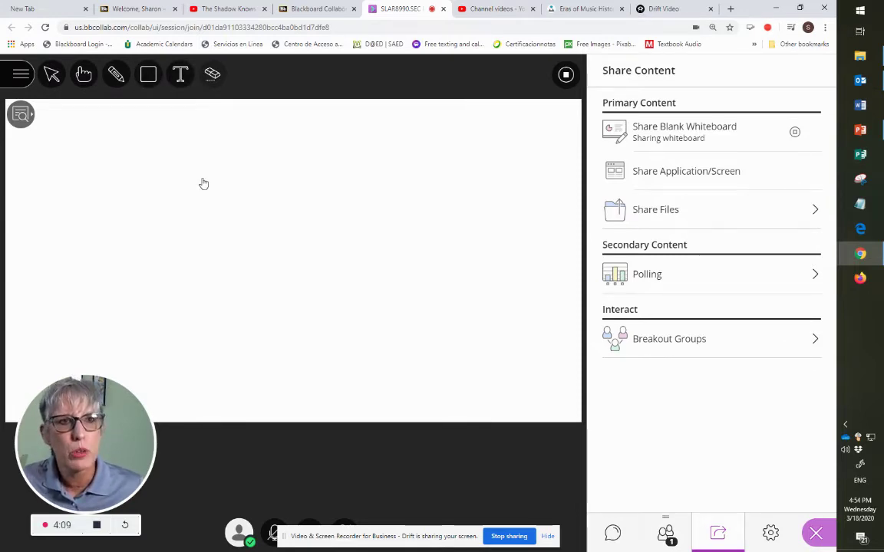
Add the word "text" in red to the empty whiteboard with the Text tool.
key(p)
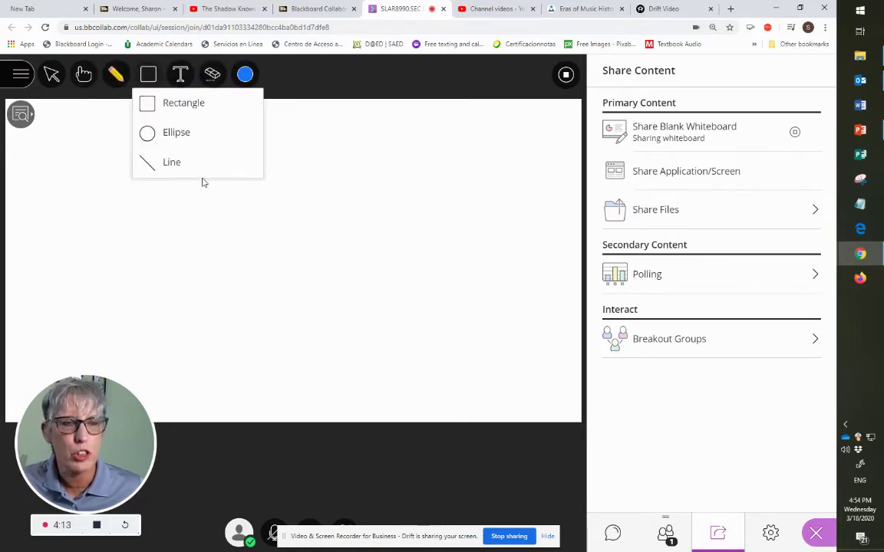
key(t)
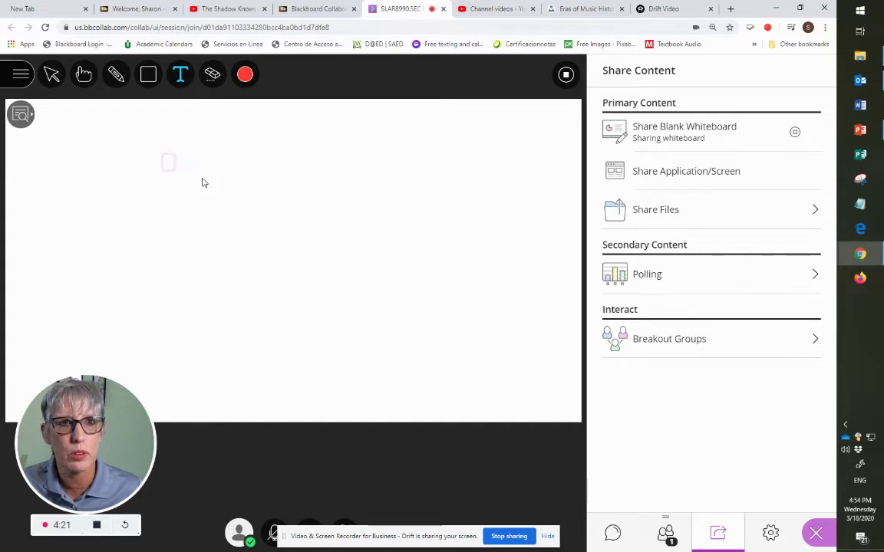
text(1)
text(ext)
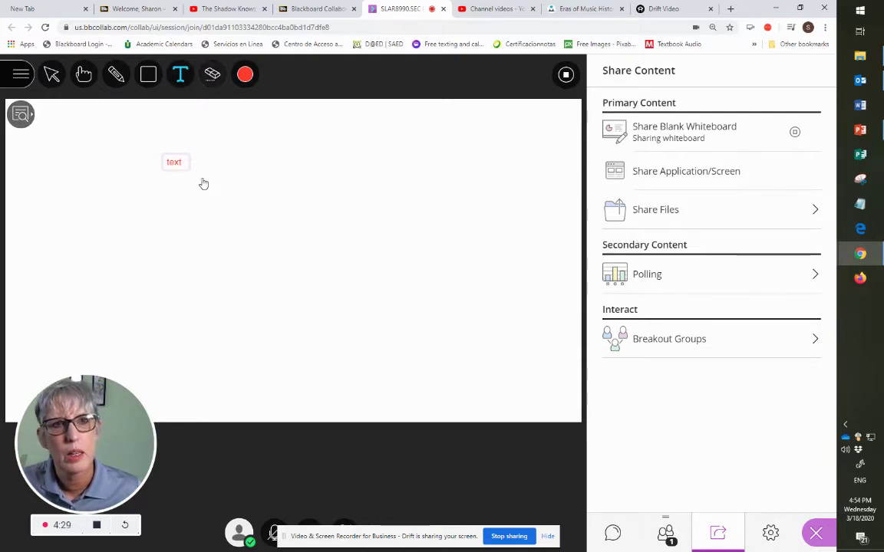
key(Escape)
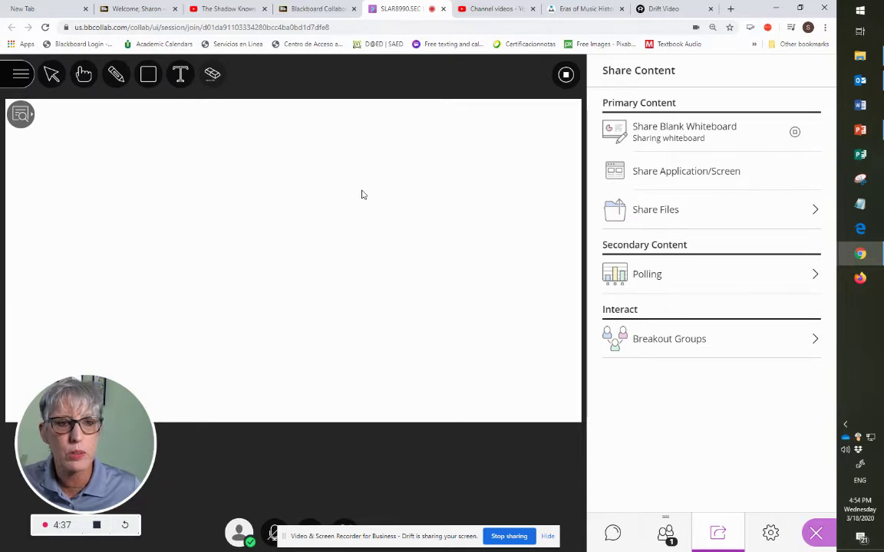
key(p)
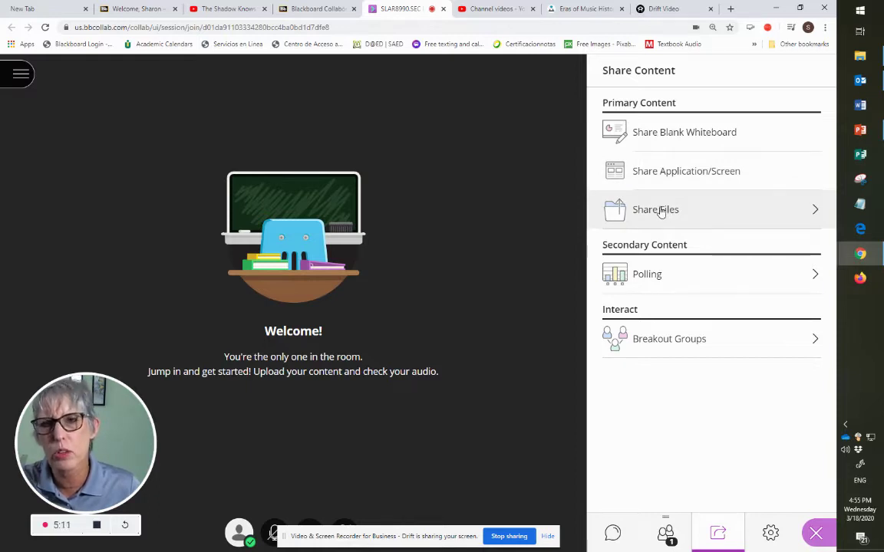
Delete the USDLA 2017 Effective Communication presentation from the main room's shared files.
click(661, 210)
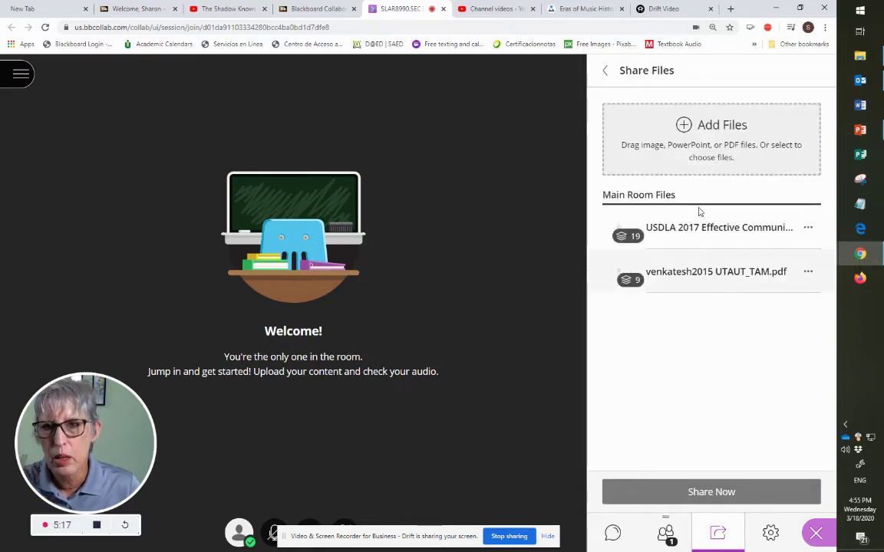
click(809, 230)
click(681, 259)
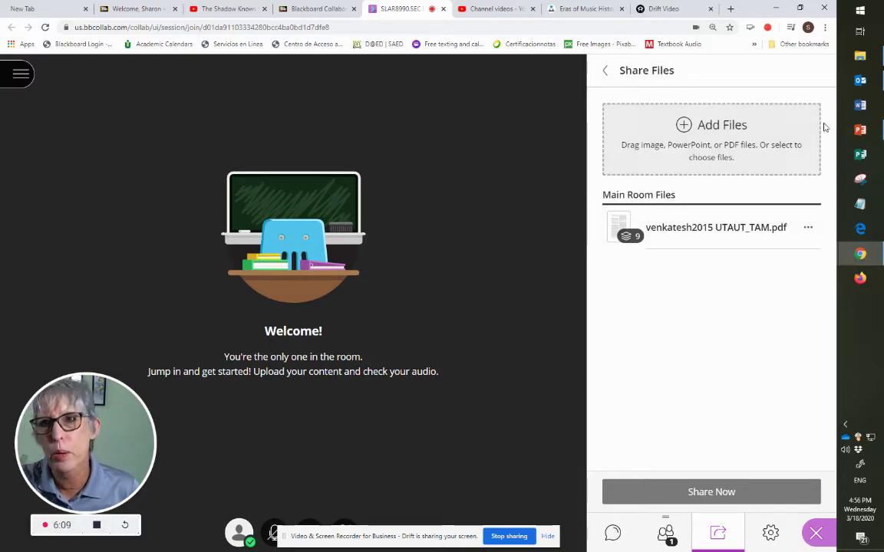
Add the USDLA 2017 Effective Communication file from File Explorer to the main room files and share it starting at slide 1.
click(860, 56)
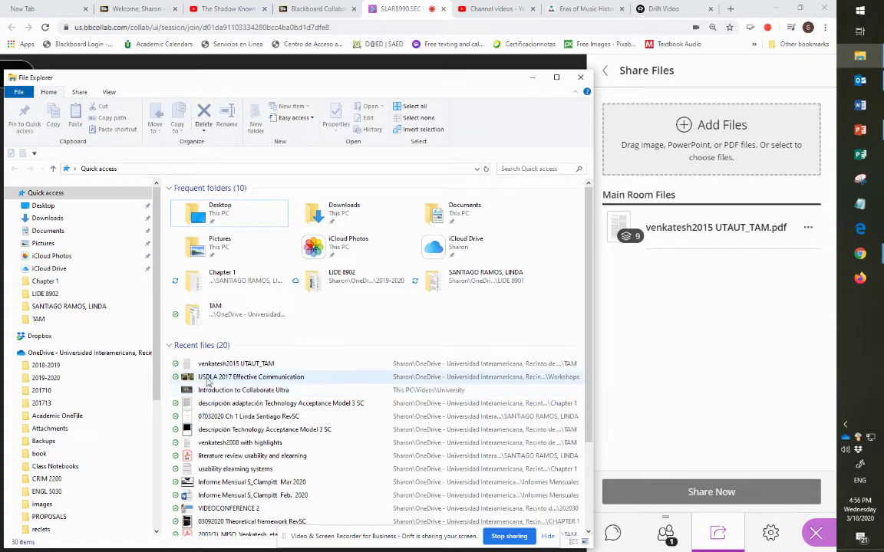
drag(206, 382, 652, 165)
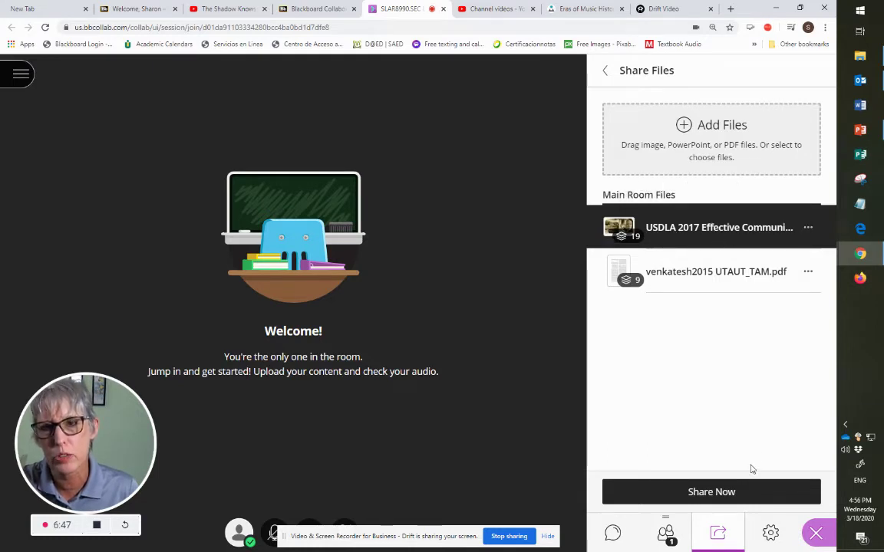
click(710, 493)
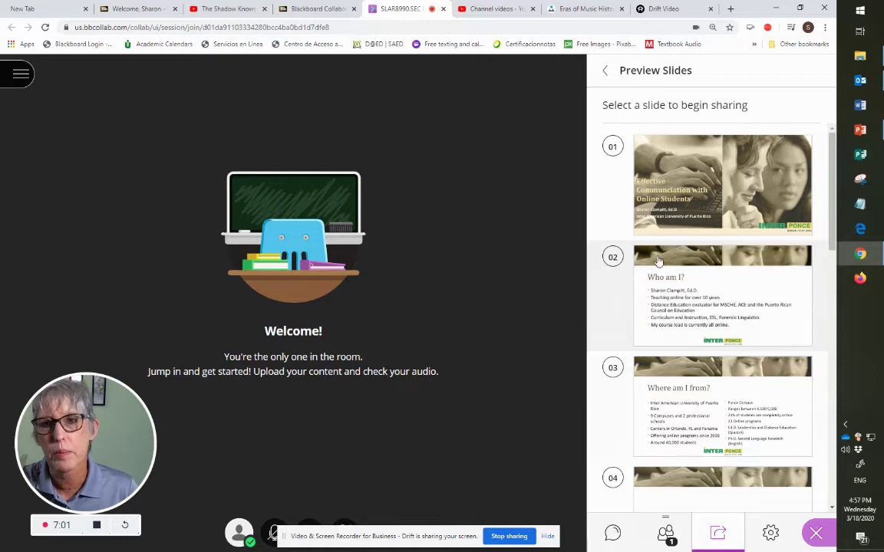
click(676, 198)
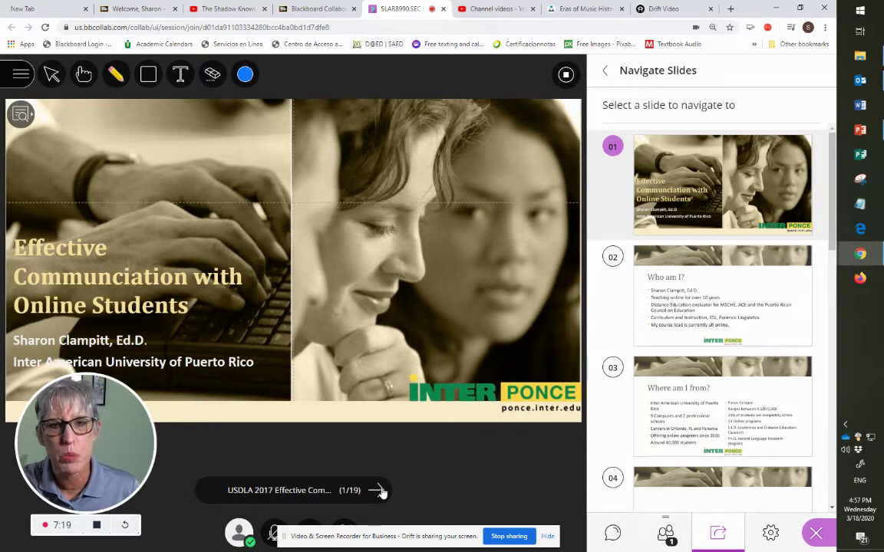
Advance the shared presentation to slide 3, and jump directly to slide 15, "A student writes... The professor answers...".
click(380, 491)
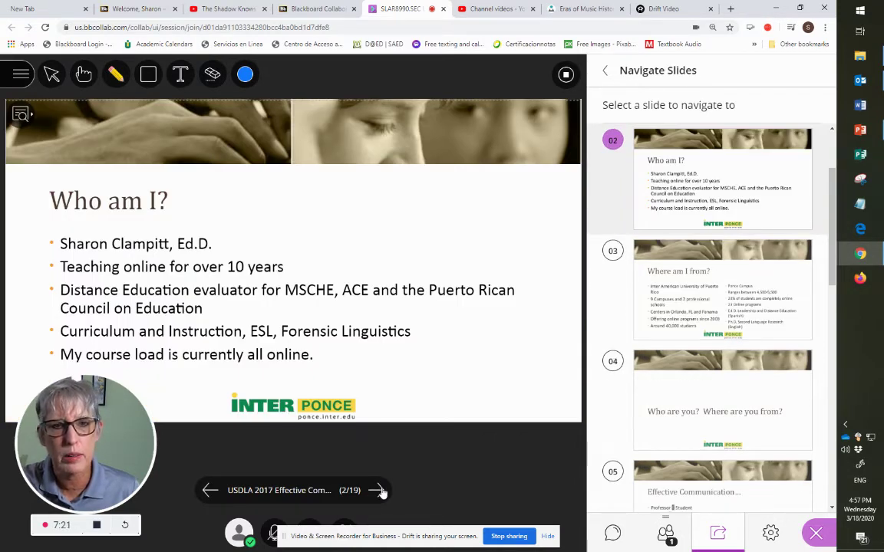
click(380, 491)
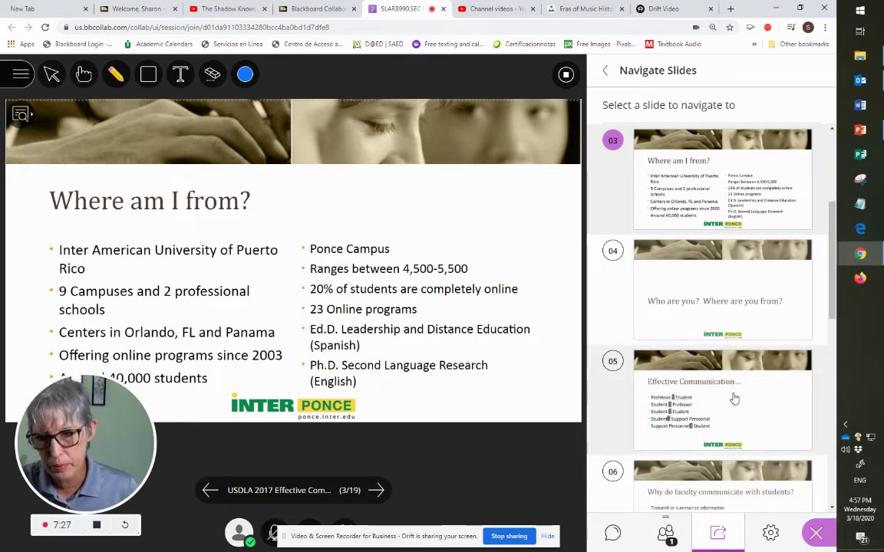
scroll(741, 397, down, 2)
scroll(730, 393, down, 5)
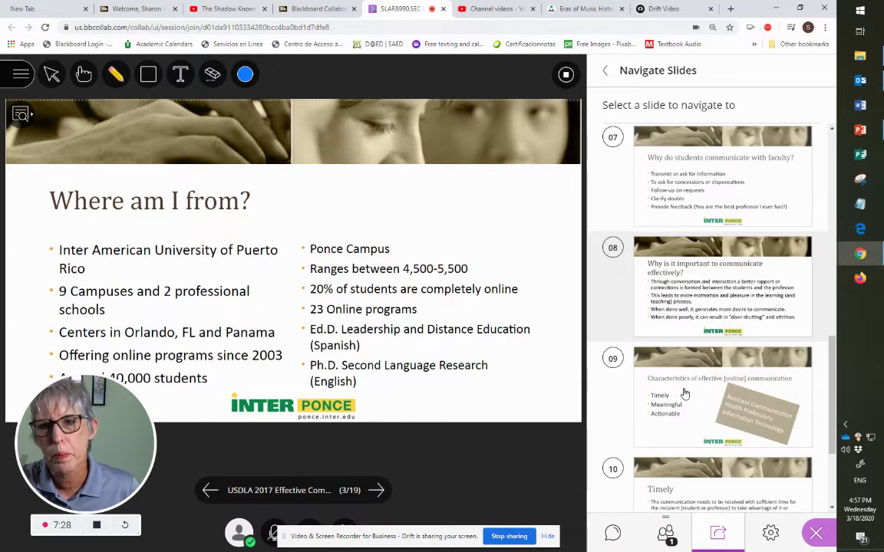
scroll(689, 394, down, 4)
scroll(679, 394, down, 5)
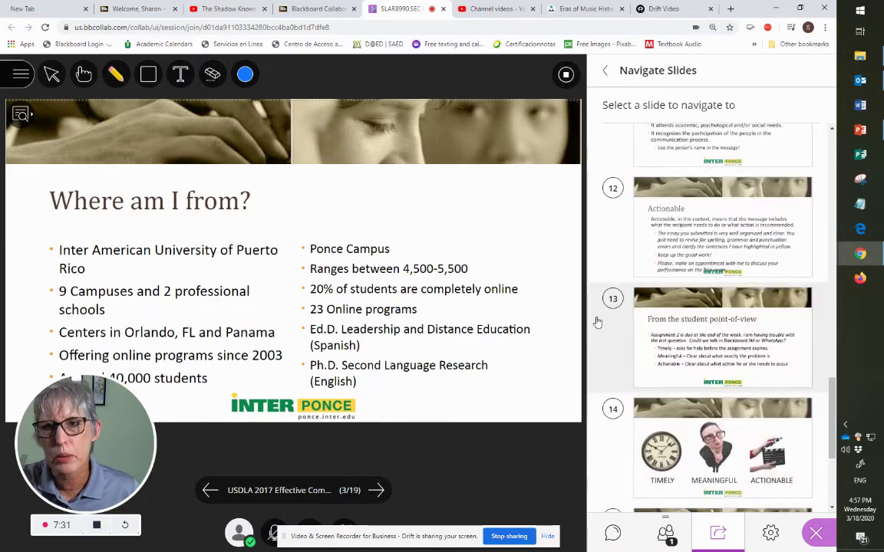
scroll(637, 368, down, 8)
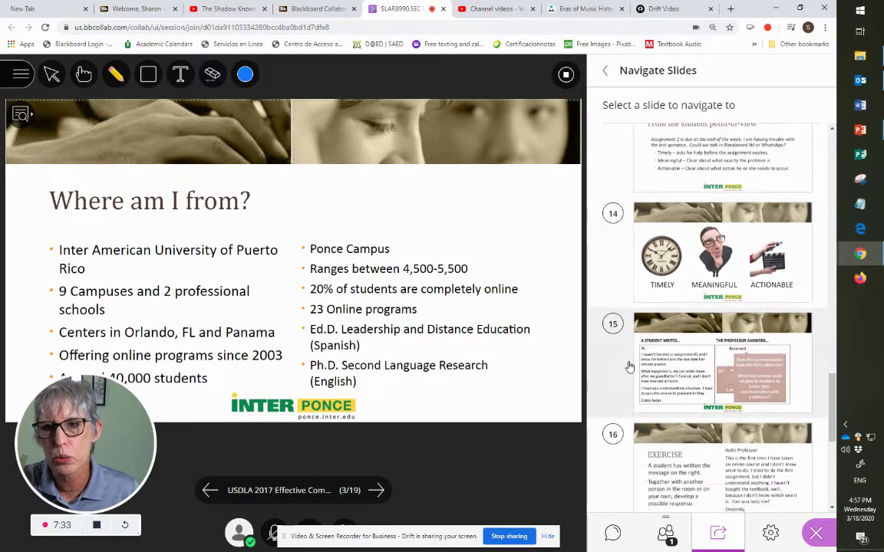
scroll(641, 342, up, 1)
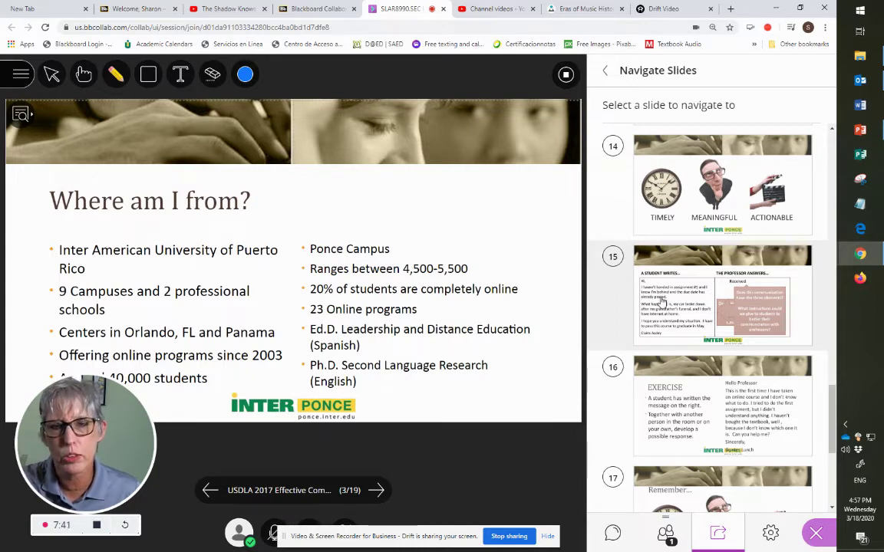
click(661, 303)
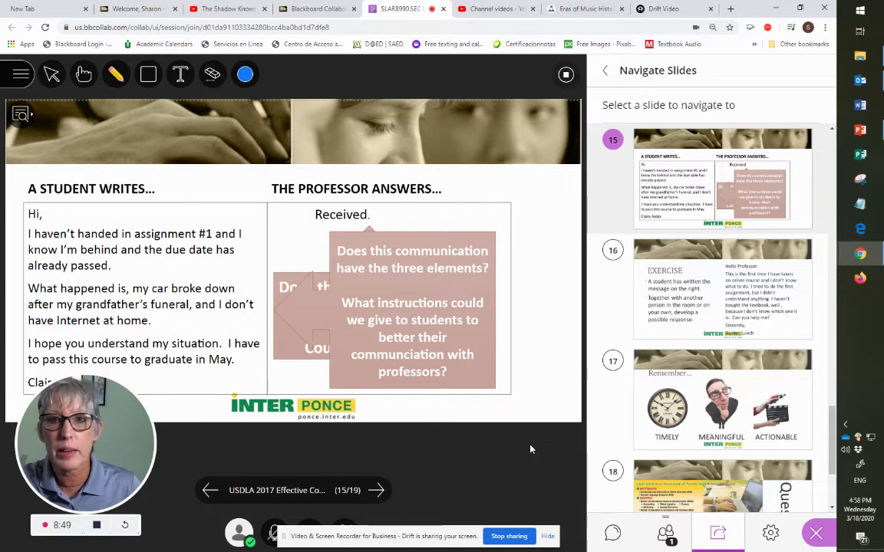
Stop sharing the presentation and return to the Share Content options.
click(565, 74)
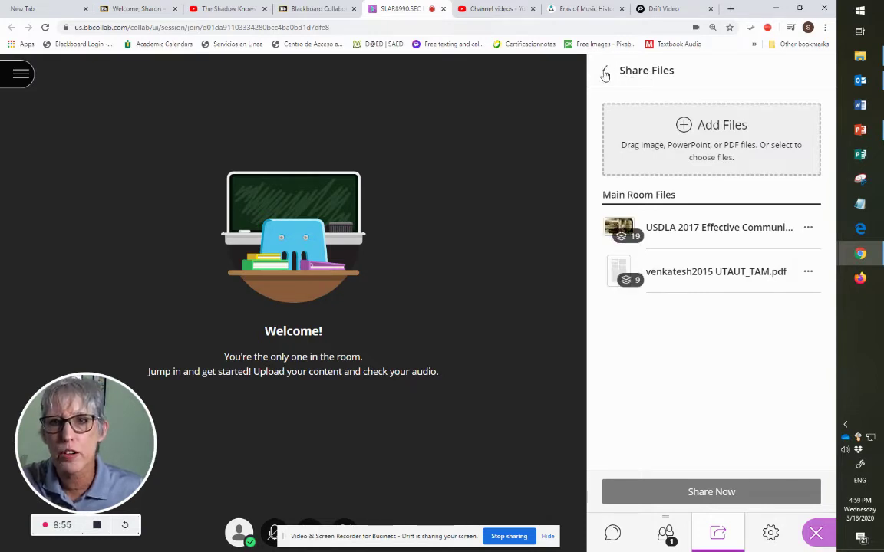
click(605, 73)
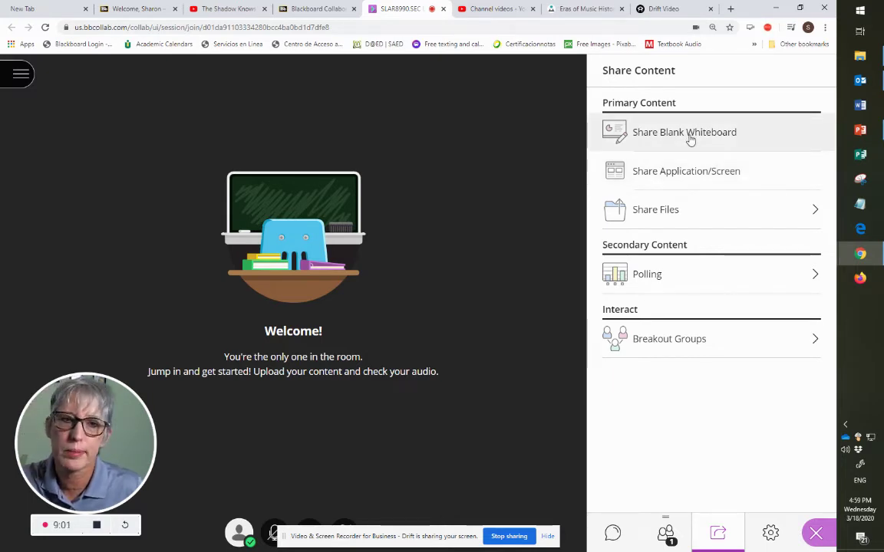
Share the UTAUT_TAM PDF from the main room files, starting at page 6 with the technology acceptance model diagrams.
click(658, 216)
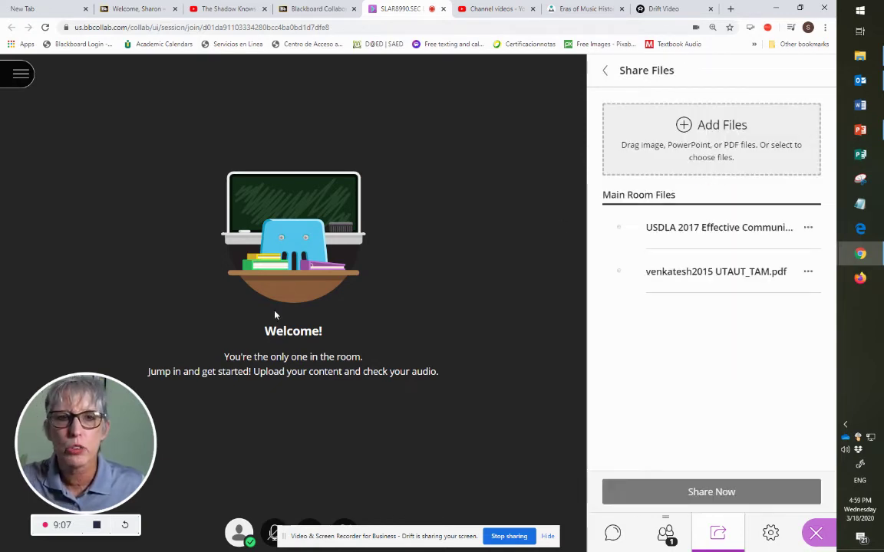
click(674, 276)
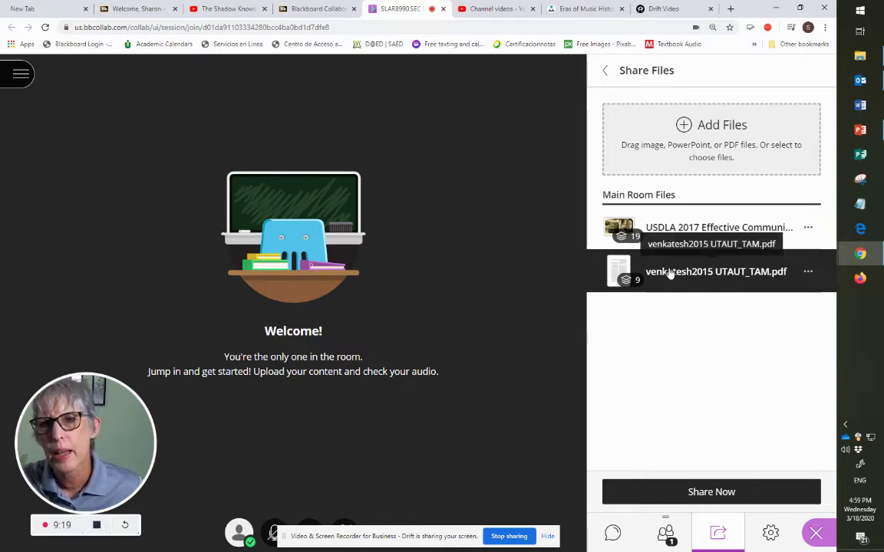
click(715, 493)
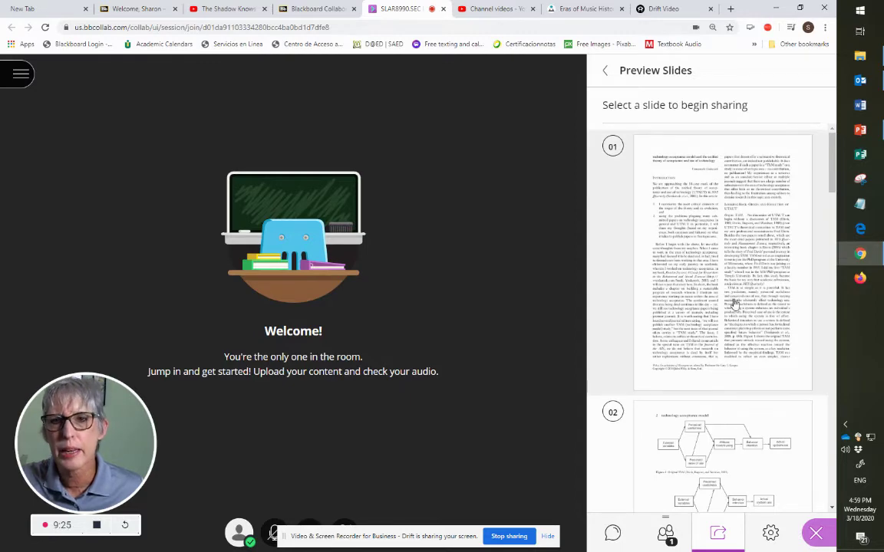
scroll(732, 310, down, 5)
scroll(700, 321, down, 10)
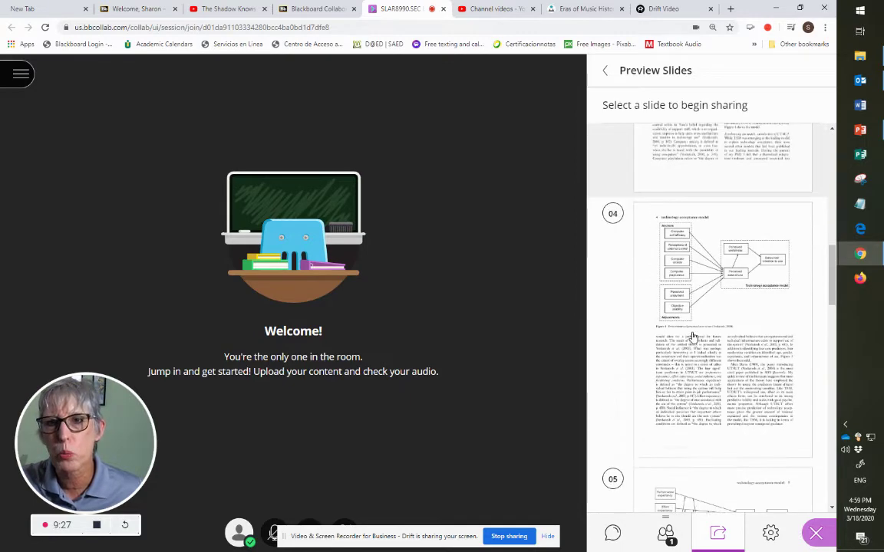
scroll(688, 329, down, 10)
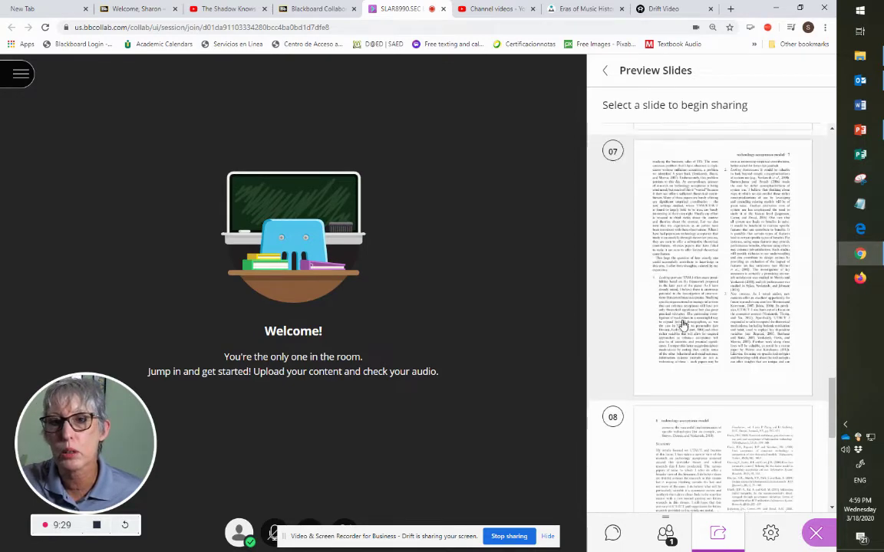
scroll(689, 329, up, 10)
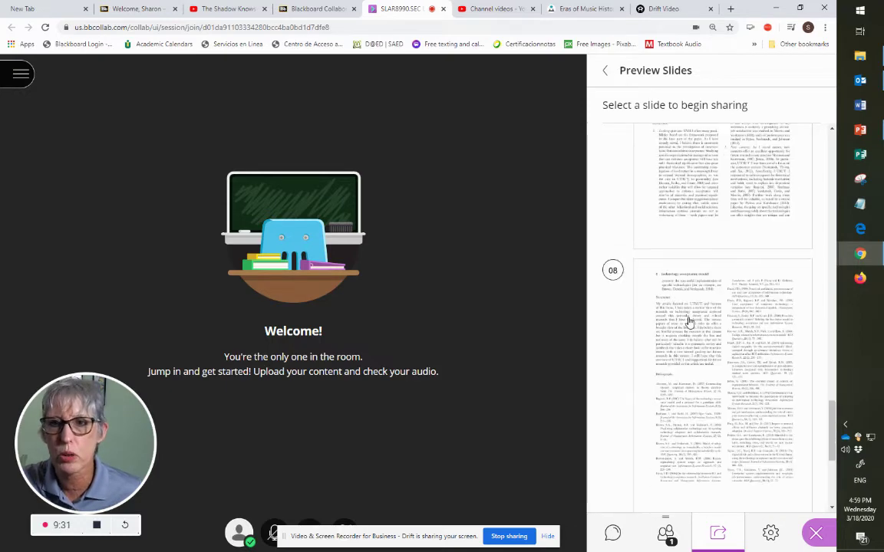
scroll(688, 328, down, 2)
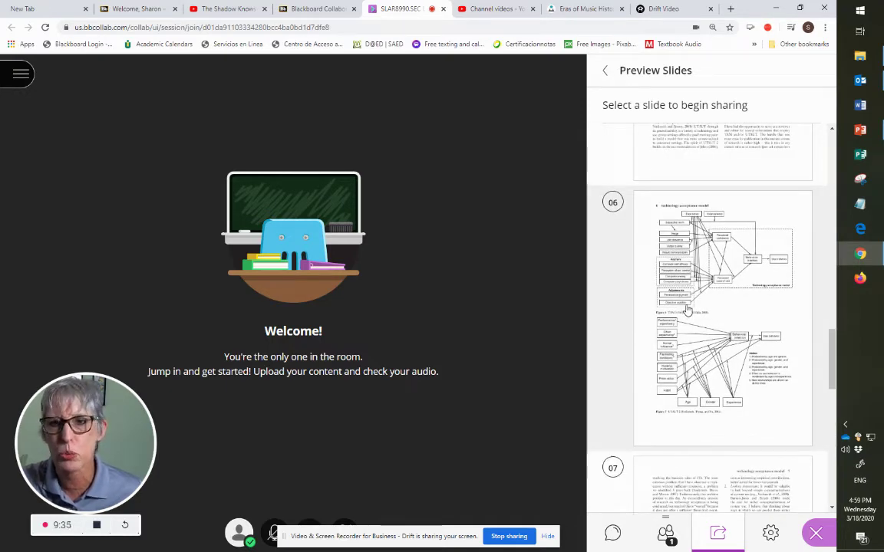
click(688, 311)
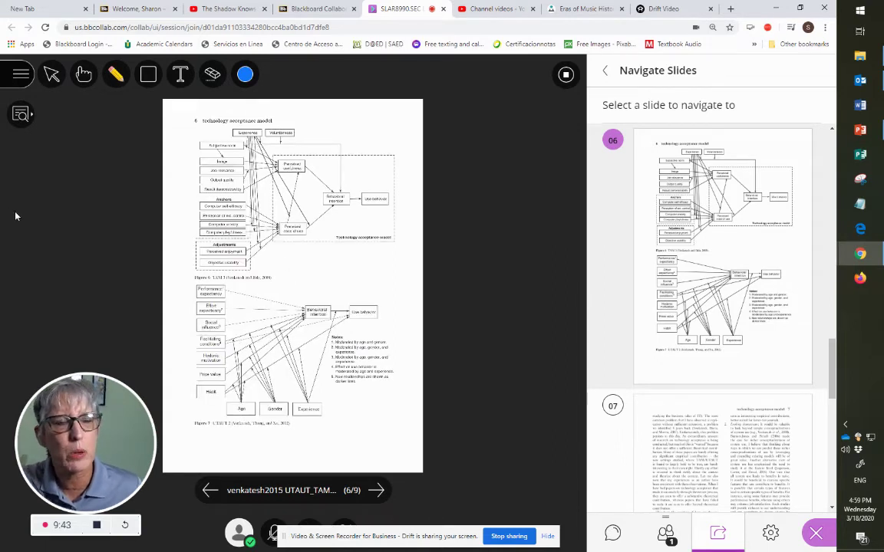
Zoom in three levels on shared page 6 and examine the TAM 3 and UTAUT 2 diagrams.
click(22, 116)
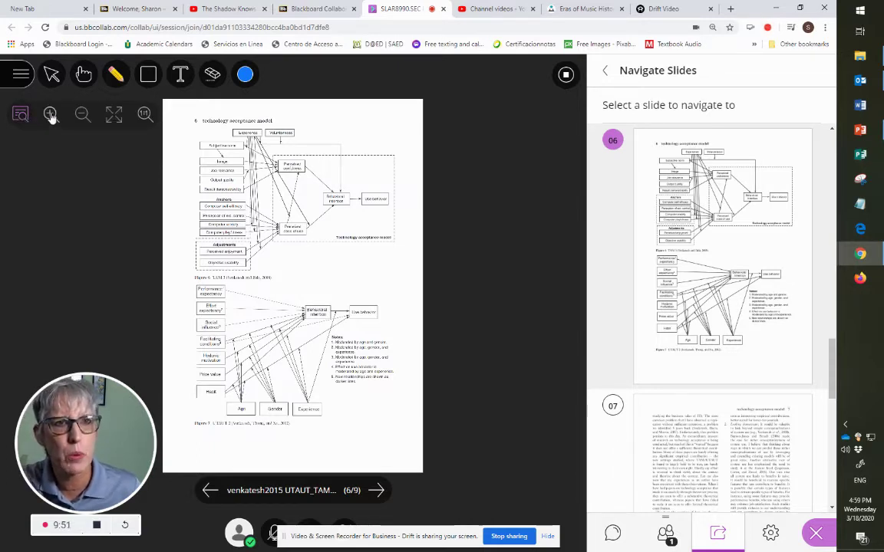
click(50, 115)
click(50, 115)
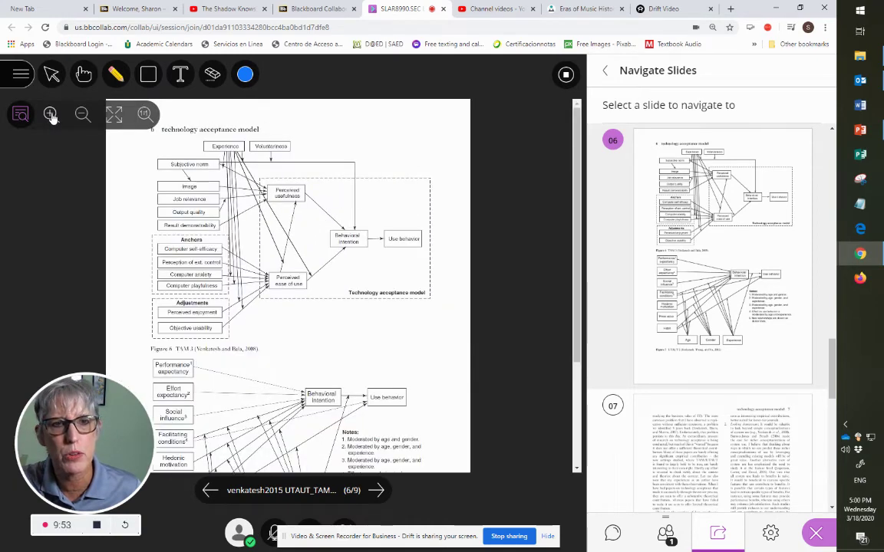
click(49, 116)
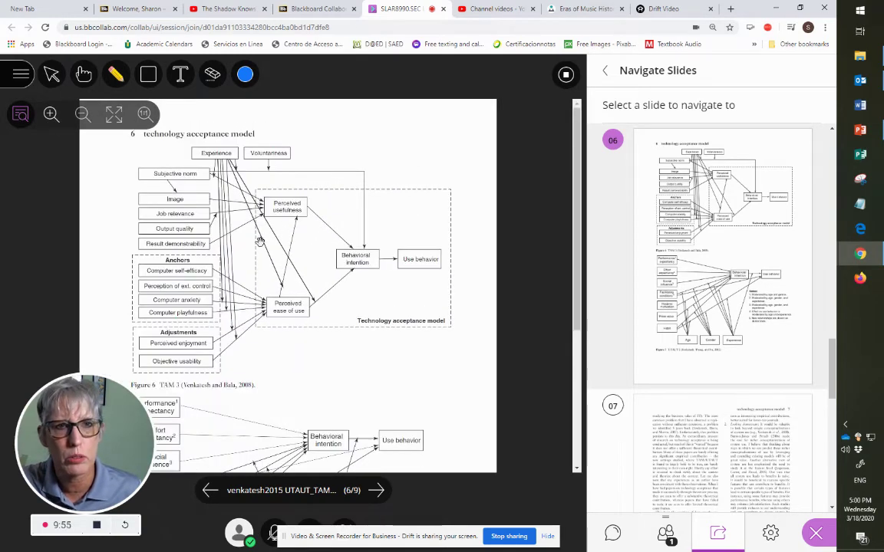
scroll(254, 244, down, 5)
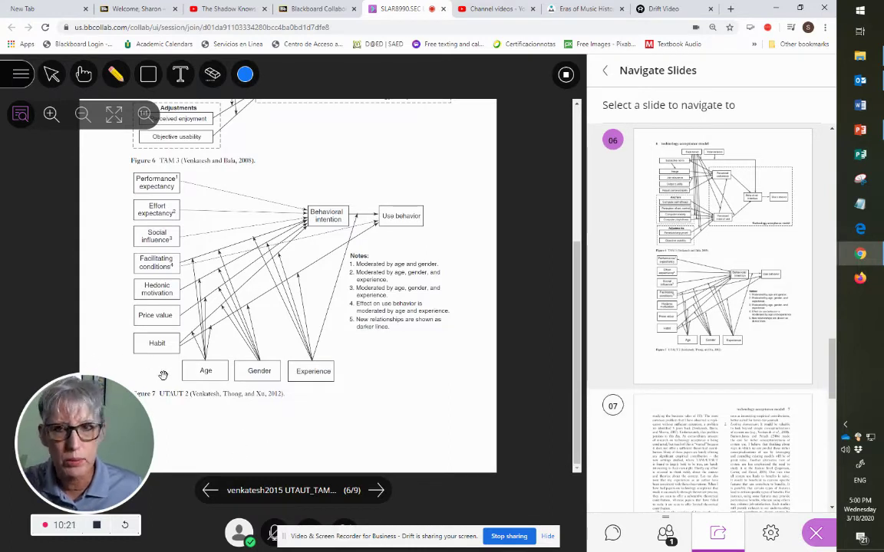
scroll(184, 369, up, 3)
scroll(195, 365, down, 3)
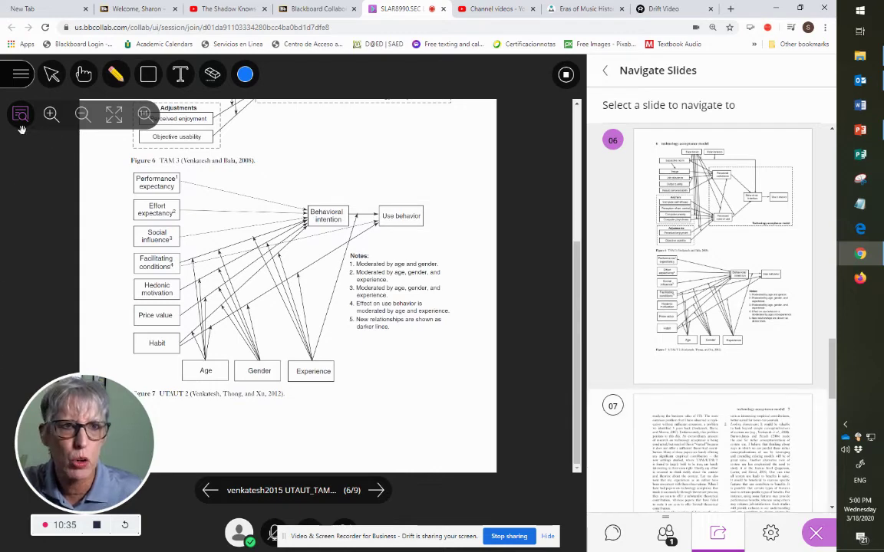
Enlarge the page by three more zoom levels and inspect the UTAUT 2 diagram in Figure 7.
click(50, 116)
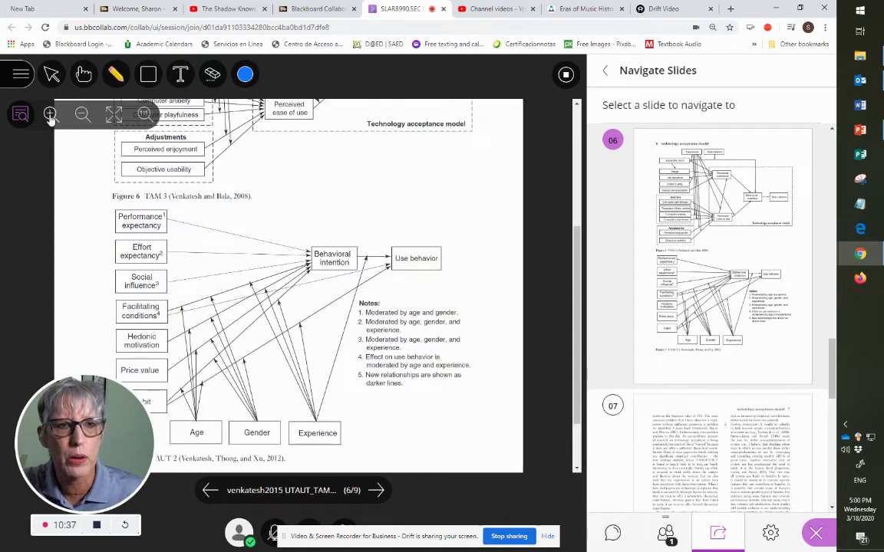
click(49, 115)
scroll(45, 123, down, 3)
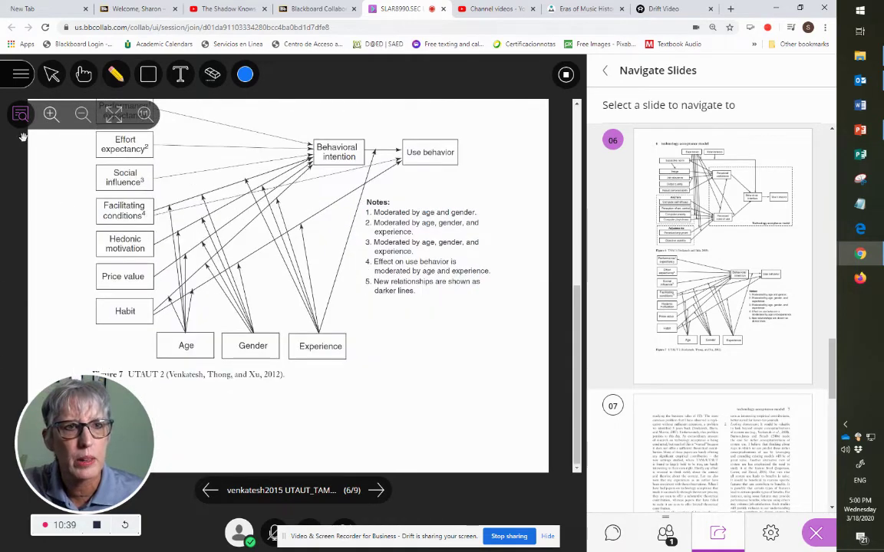
scroll(49, 115, up, 2)
click(50, 116)
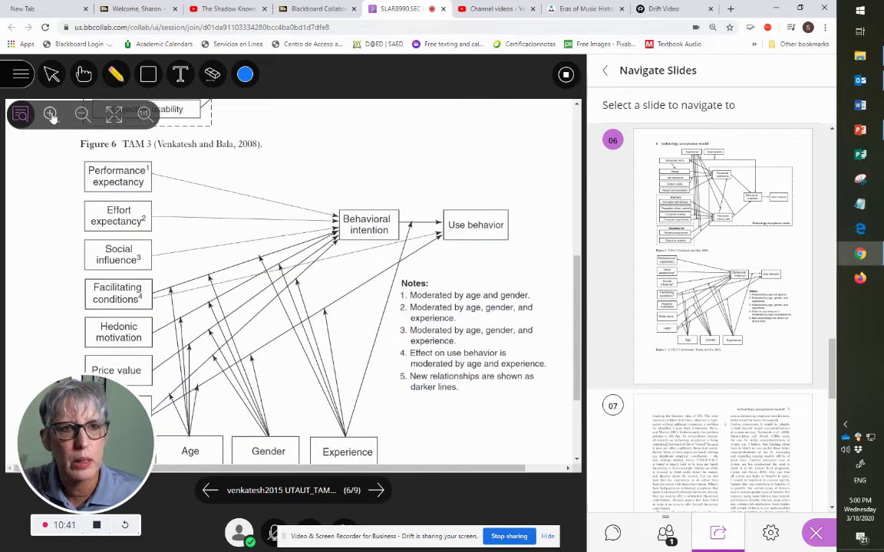
scroll(161, 249, down, 2)
scroll(161, 250, up, 5)
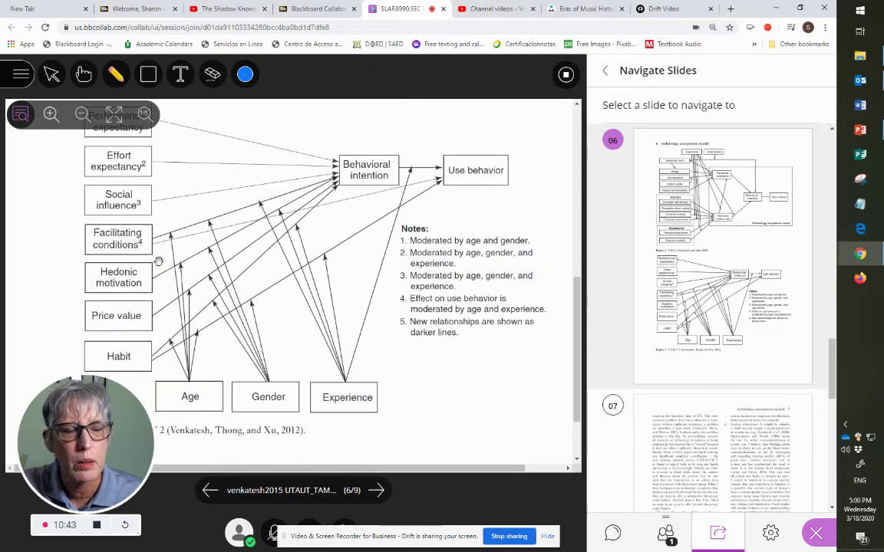
scroll(159, 290, down, 4)
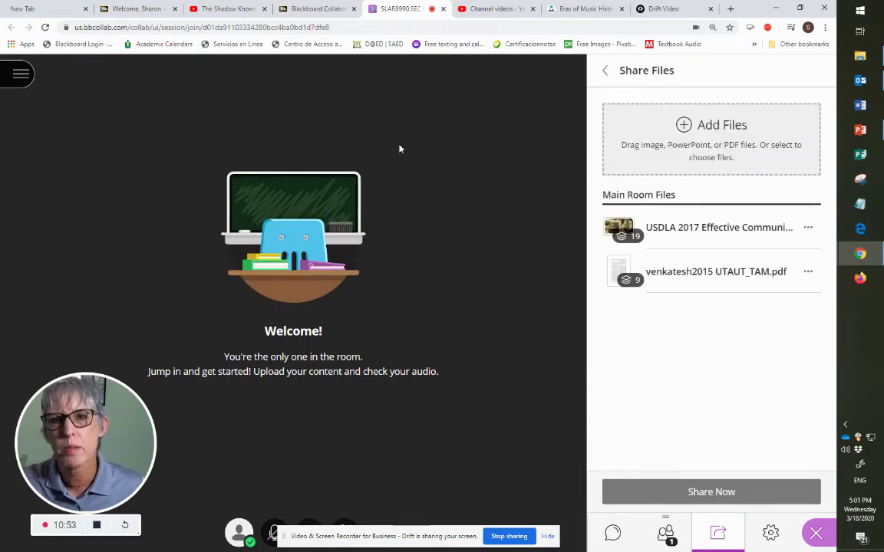
Return to the Share Content options, review the application window and Chrome tab choices for screen sharing, and cancel.
click(604, 74)
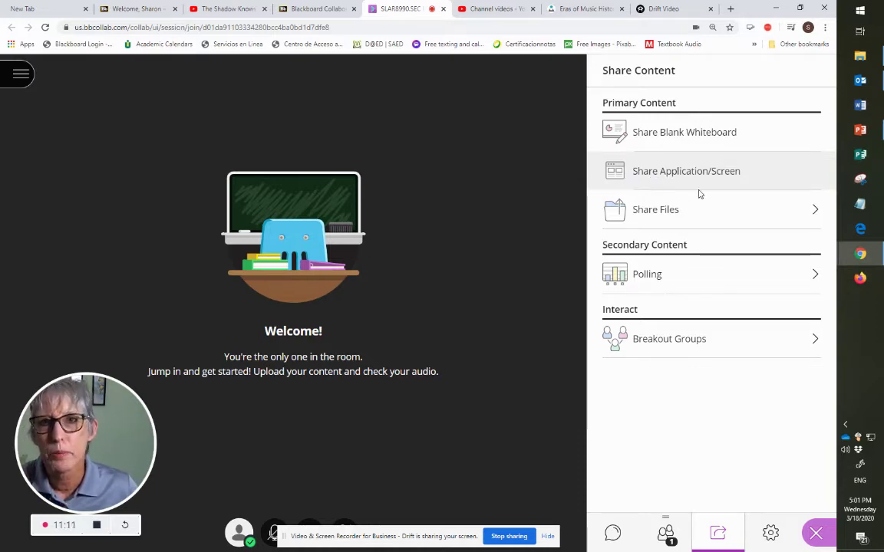
click(657, 177)
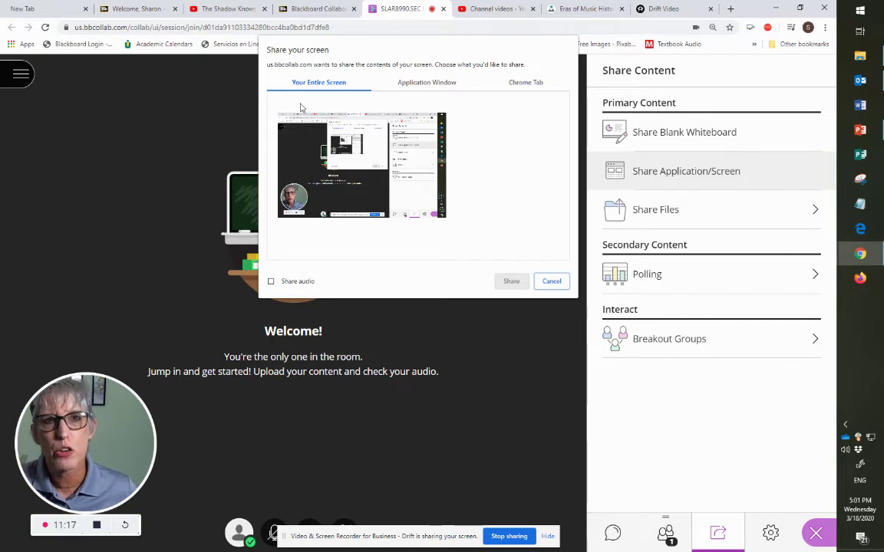
click(424, 87)
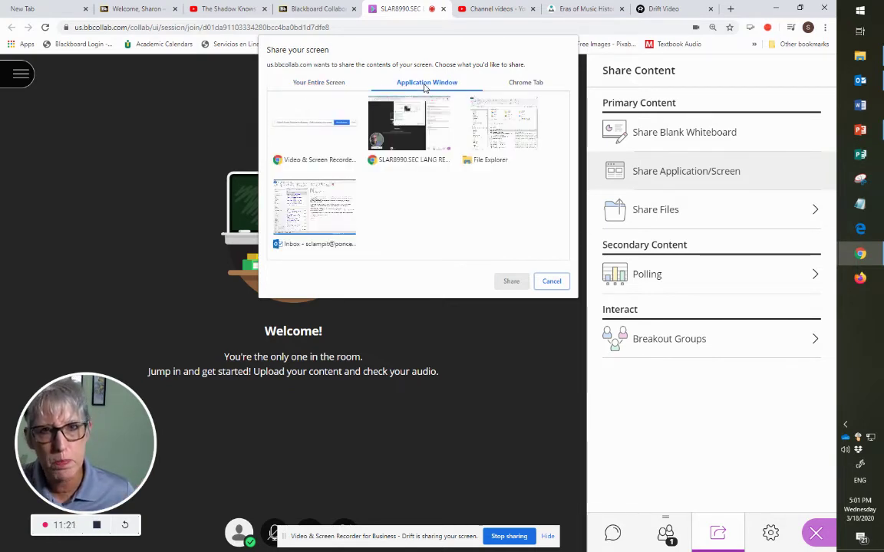
click(525, 86)
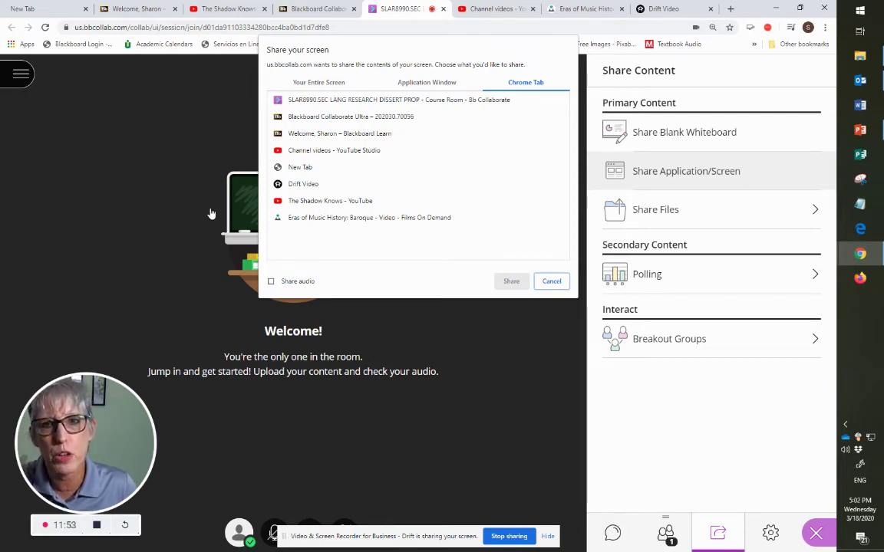
click(558, 282)
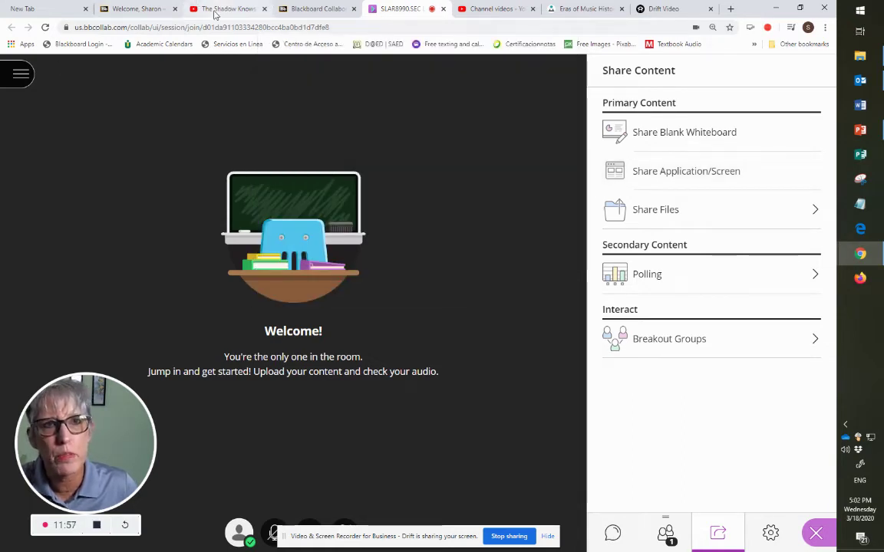
Switch to the YouTube video "The Shadow Knows" and pause its playback at 0:11.
click(215, 13)
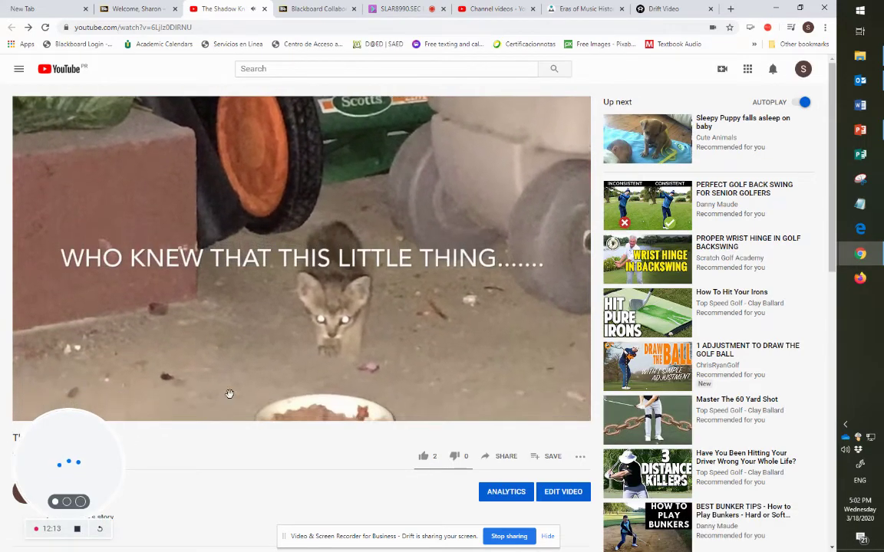
scroll(90, 304, down, 8)
scroll(90, 291, up, 7)
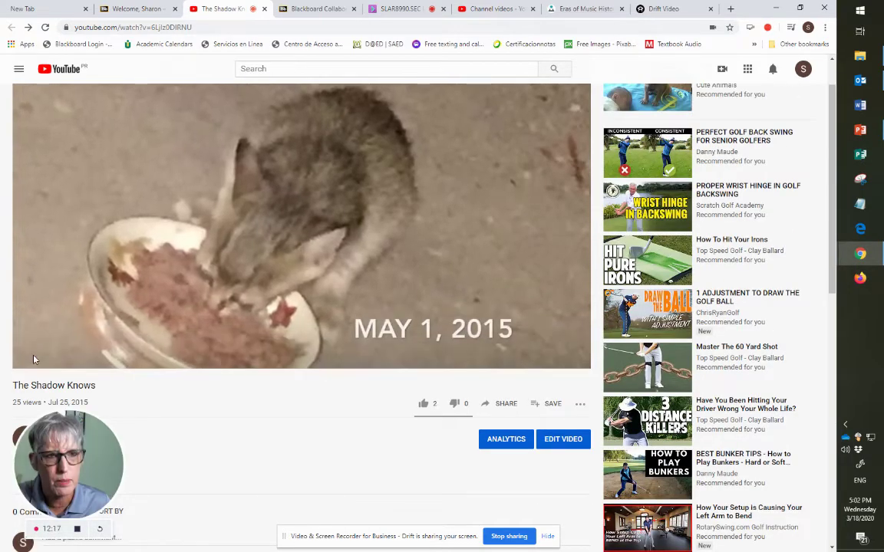
click(31, 358)
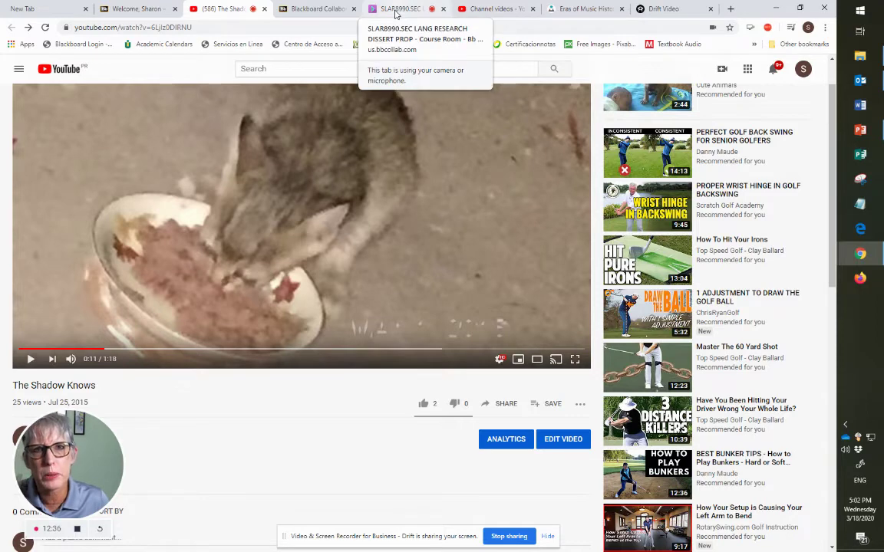
Switch back to the Collaborate session and share the "The Shadow Knows - YouTube" Chrome tab with audio enabled.
click(396, 11)
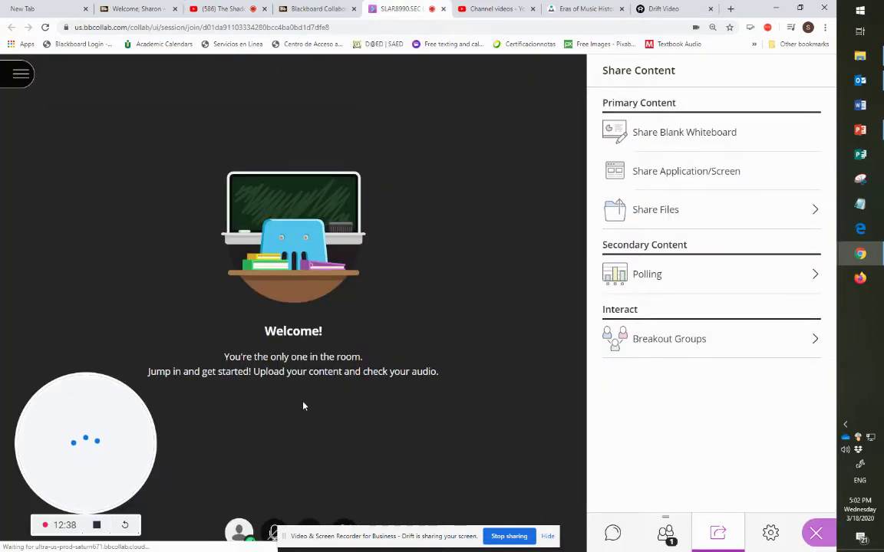
click(660, 175)
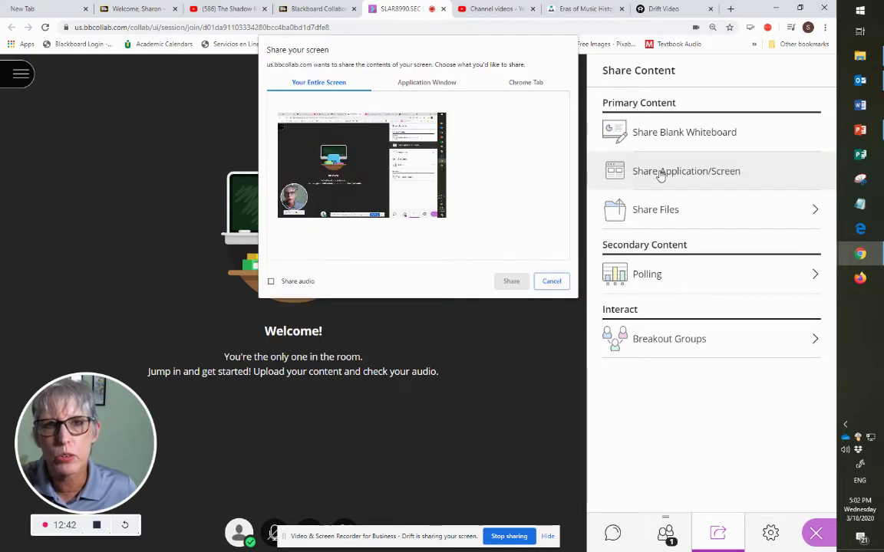
click(517, 87)
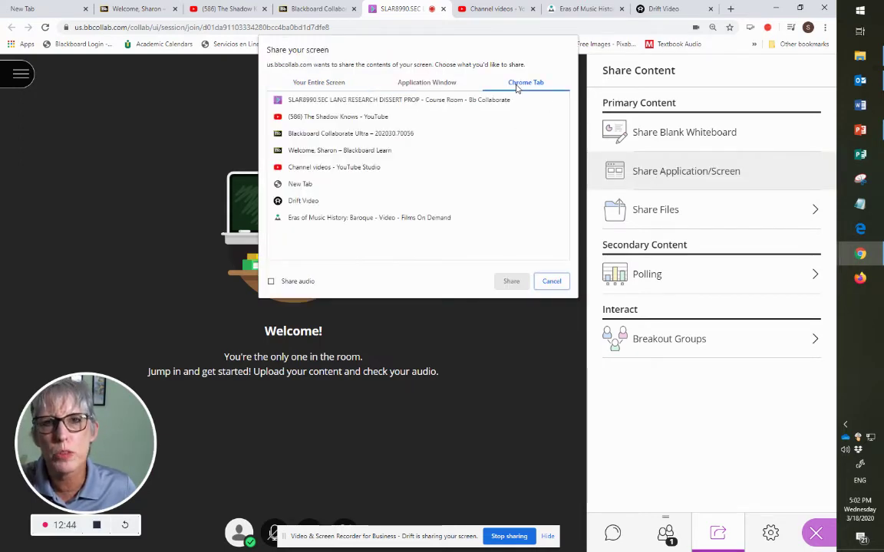
click(271, 283)
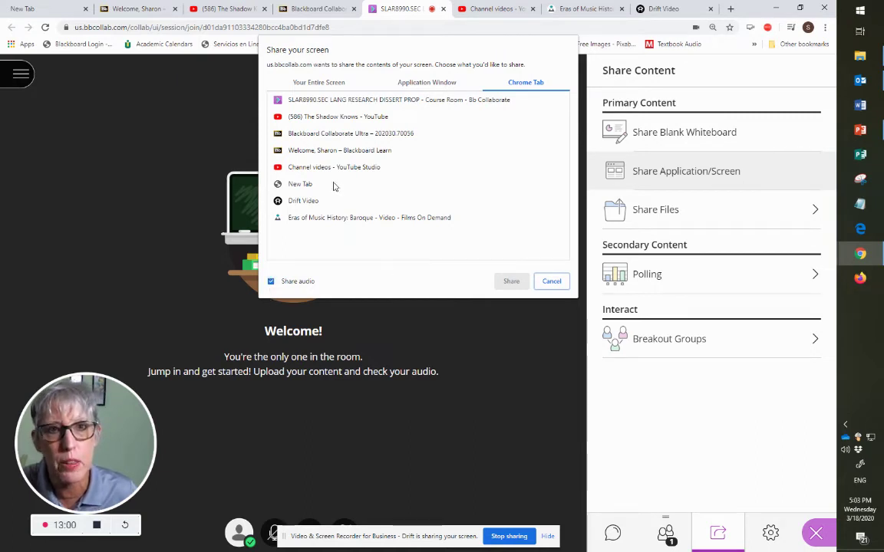
click(328, 119)
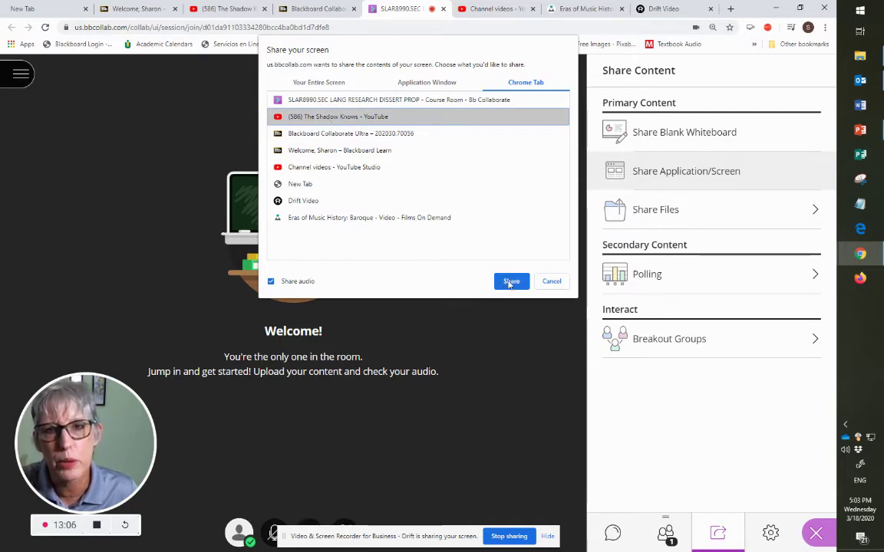
click(509, 282)
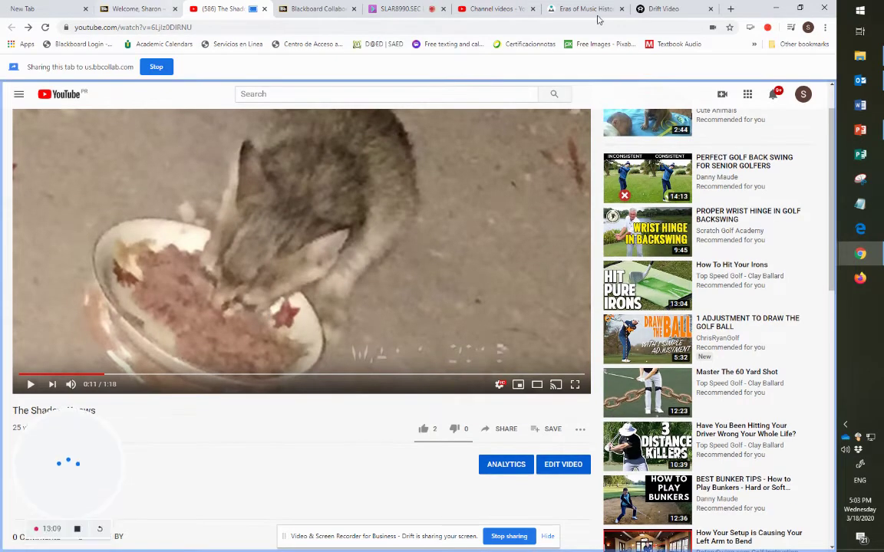
Check the shared tab's view in the Collaborate session, and resume the video in the shared YouTube tab.
click(392, 11)
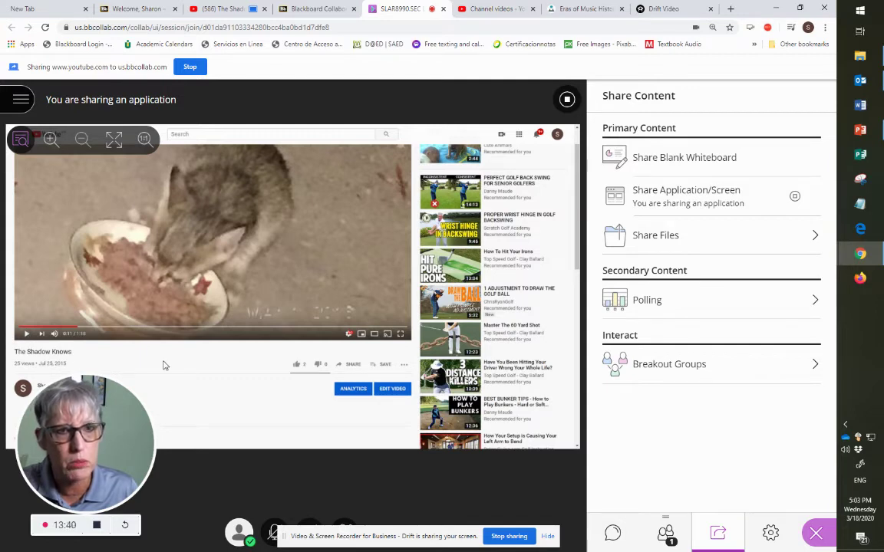
click(220, 9)
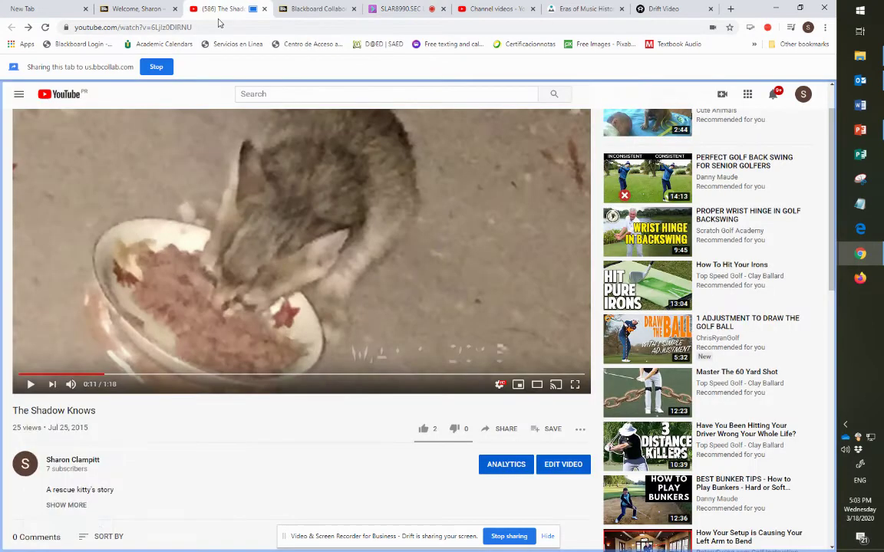
click(31, 386)
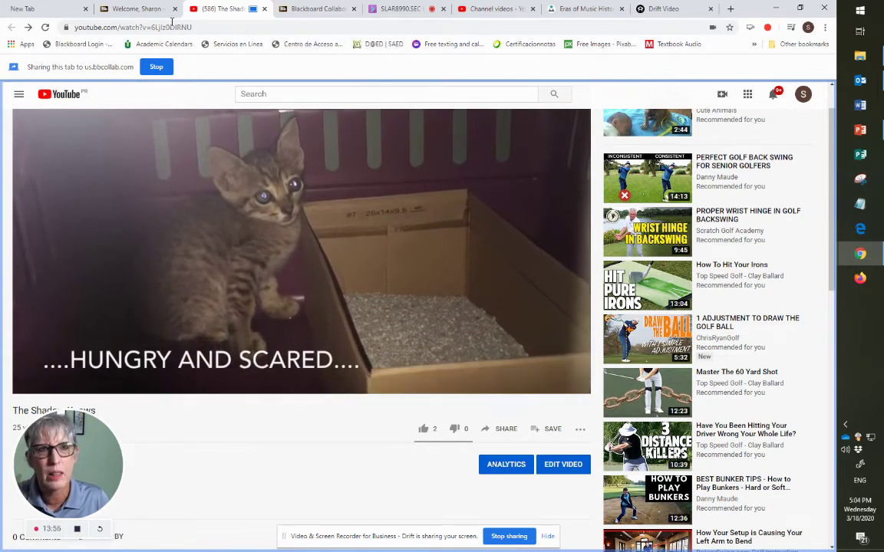
Check the shared kitten video in the Collaborate session, then pause it in the YouTube tab and stop sharing.
click(310, 9)
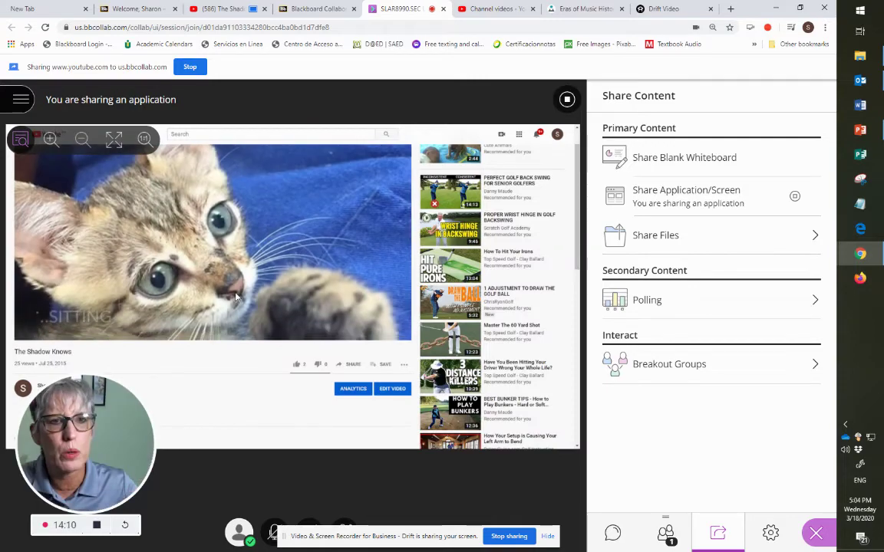
click(204, 12)
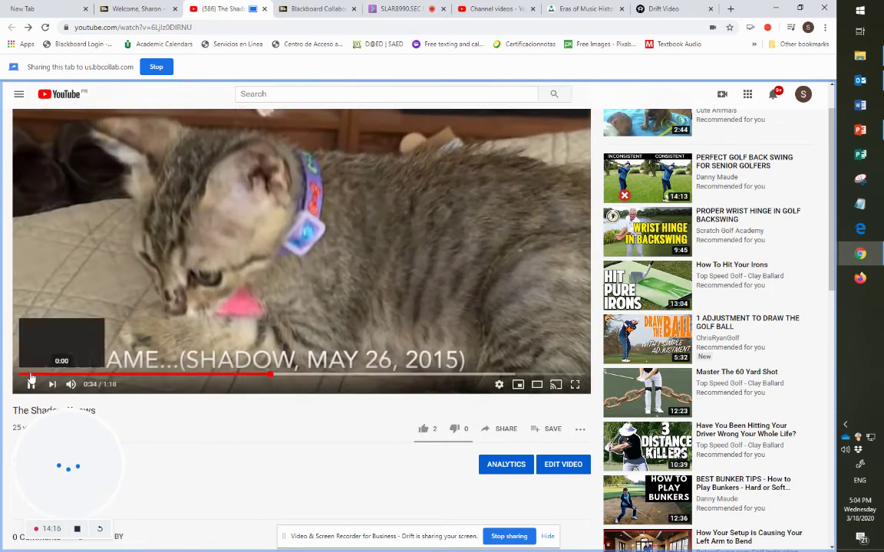
click(29, 385)
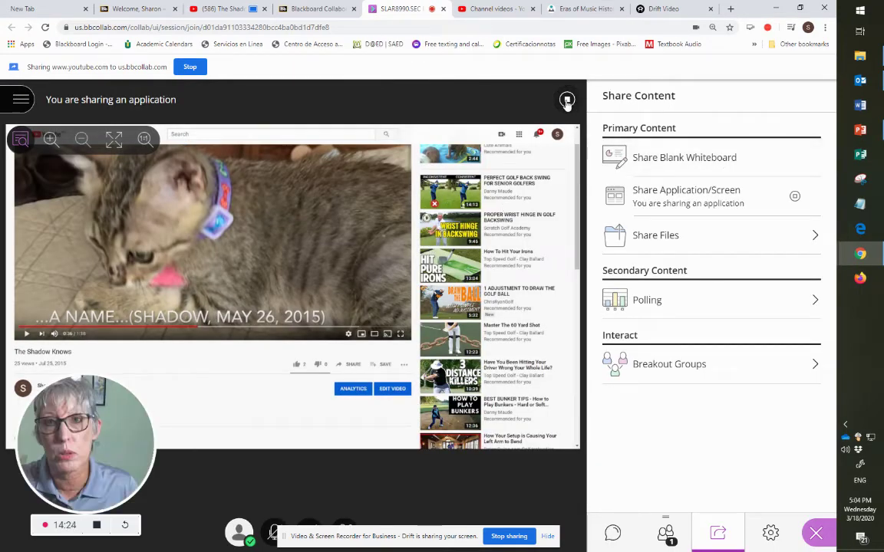
click(567, 101)
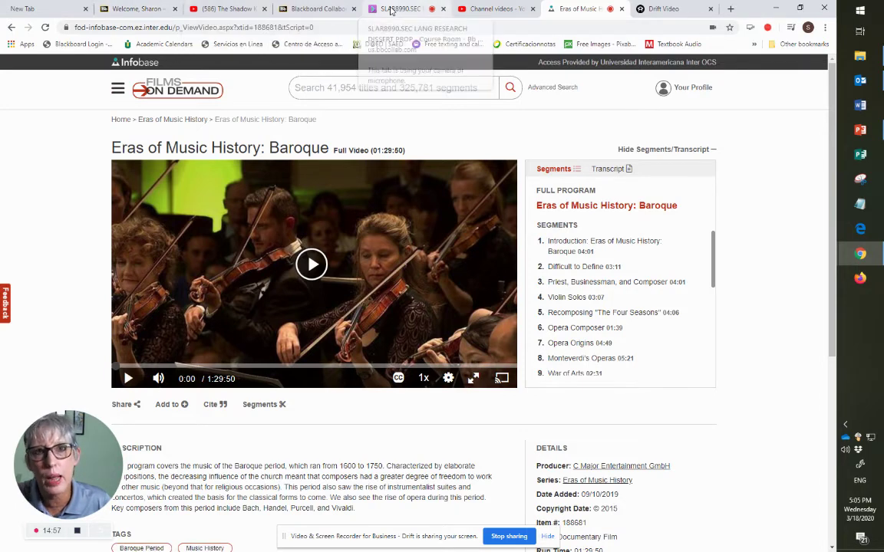
Share the "Eras of Music History: Baroque - Video - Films On Demand" Chrome tab with audio in the Collaborate session.
click(392, 9)
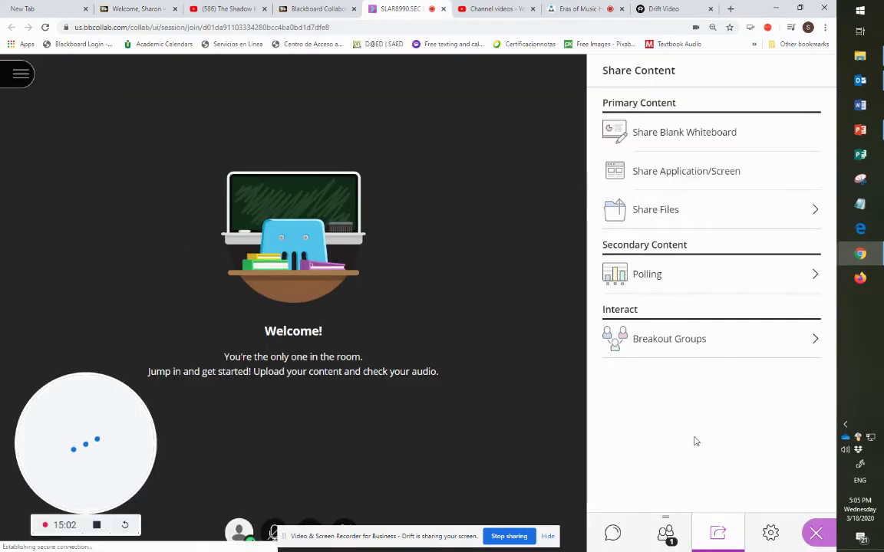
click(678, 174)
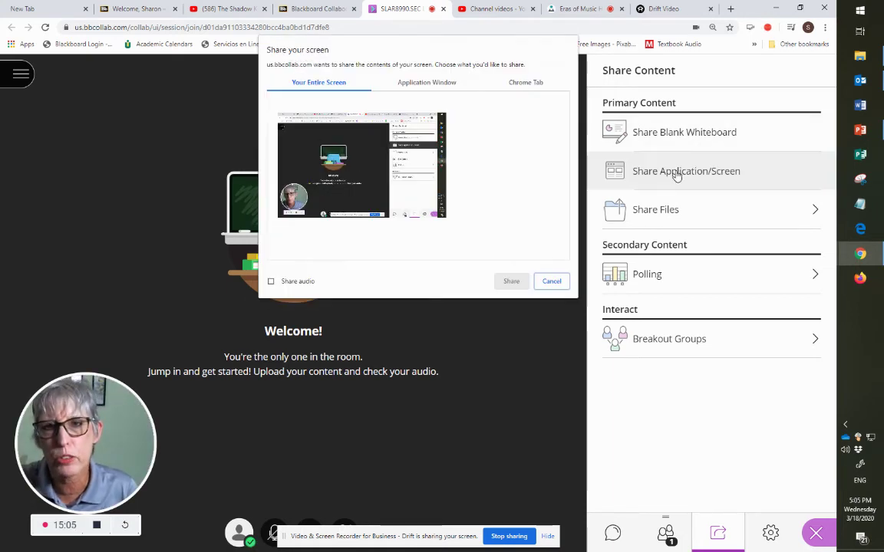
click(524, 84)
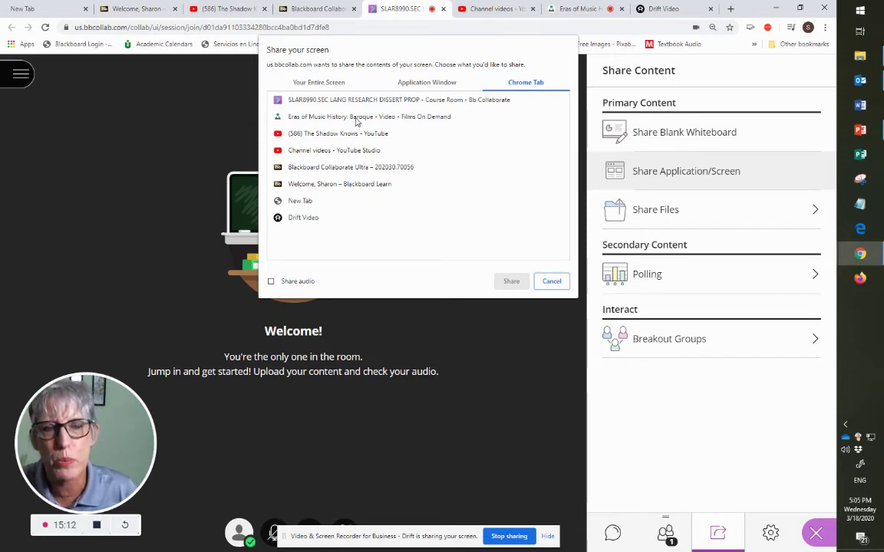
click(356, 119)
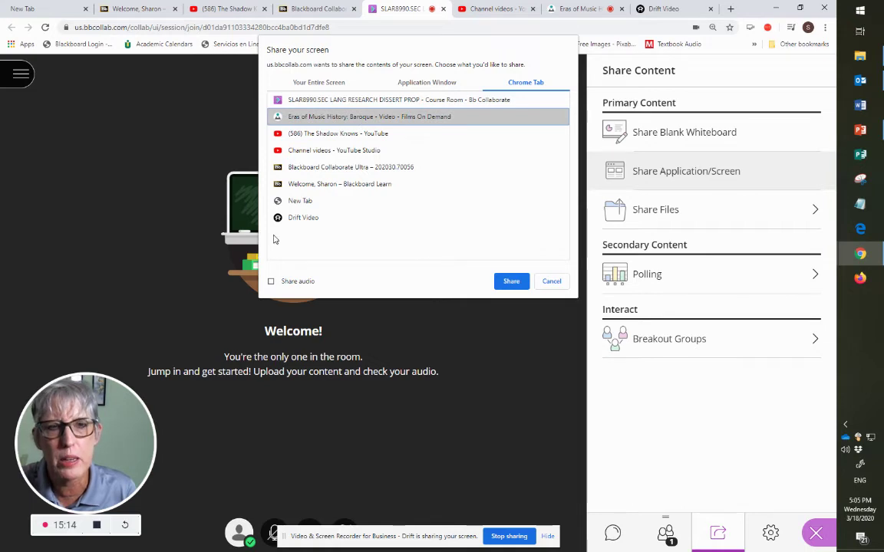
click(272, 283)
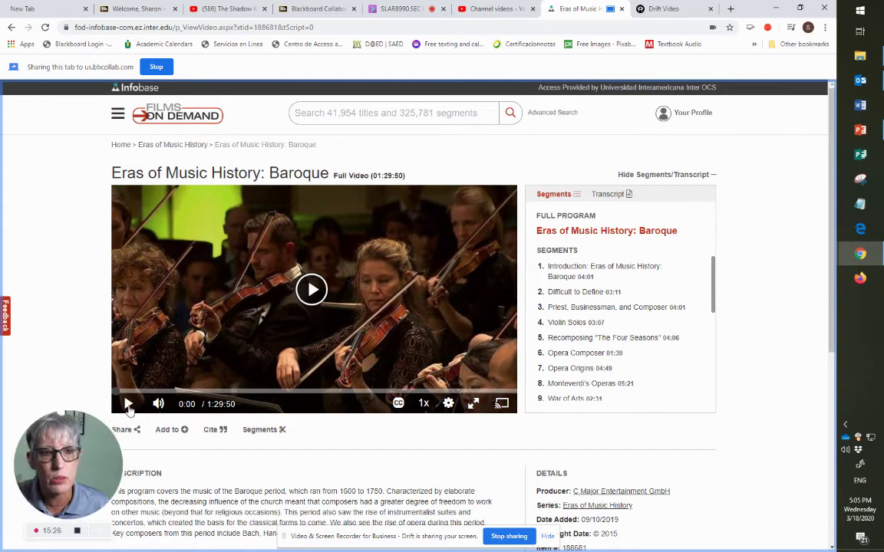
Play the Baroque video in the shared tab, check its view in the Collaborate session, and pause it.
click(129, 405)
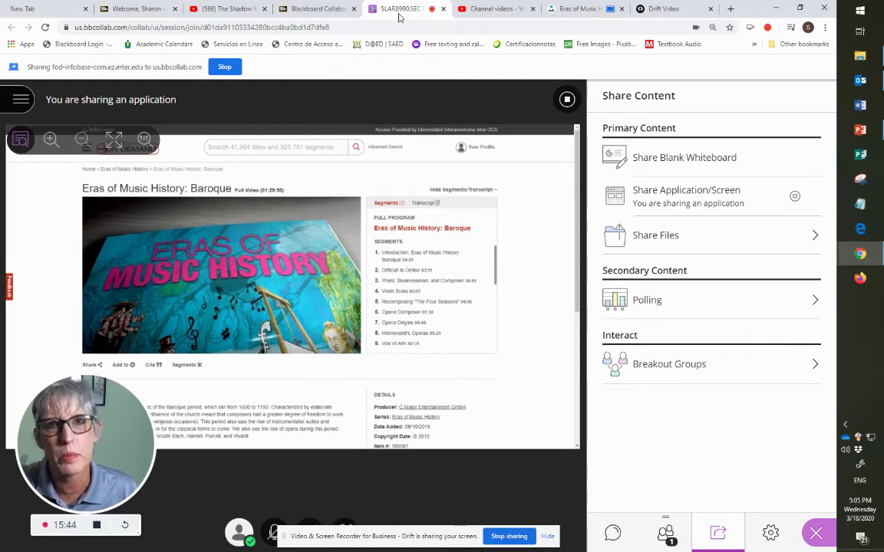
click(480, 11)
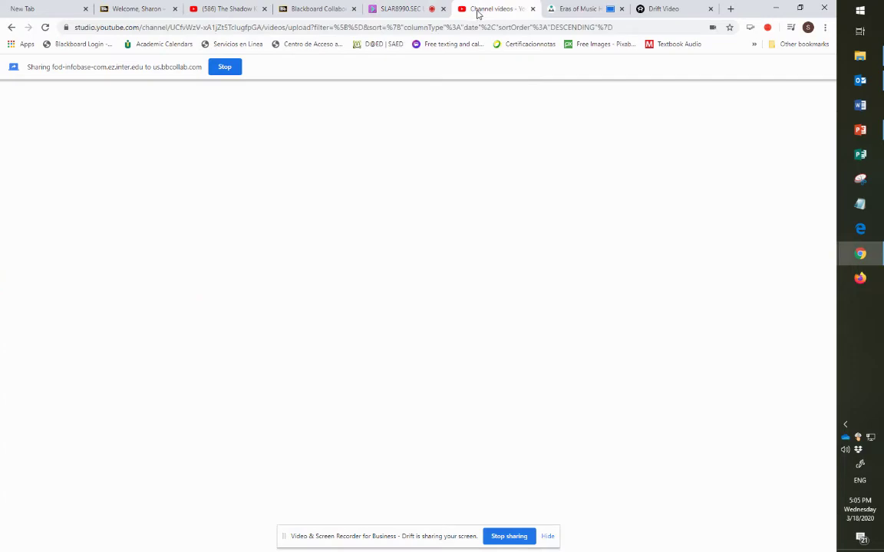
click(405, 11)
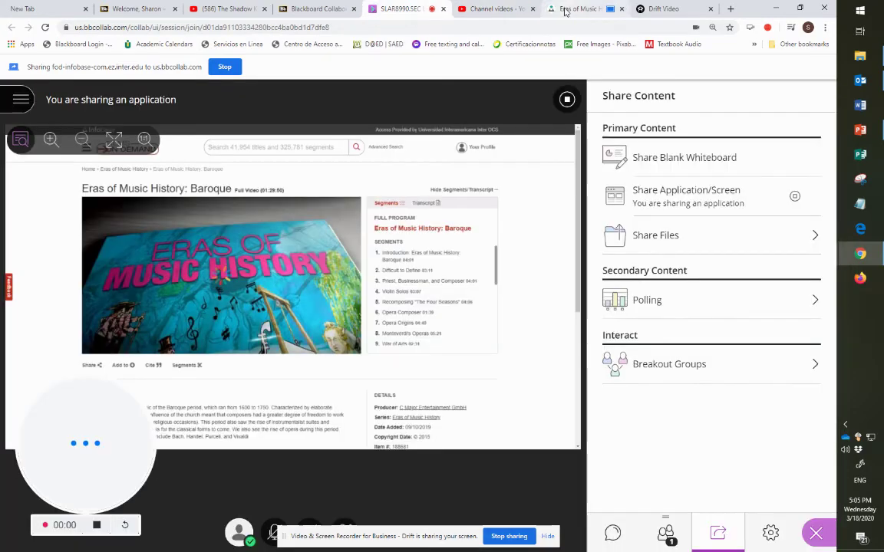
click(560, 11)
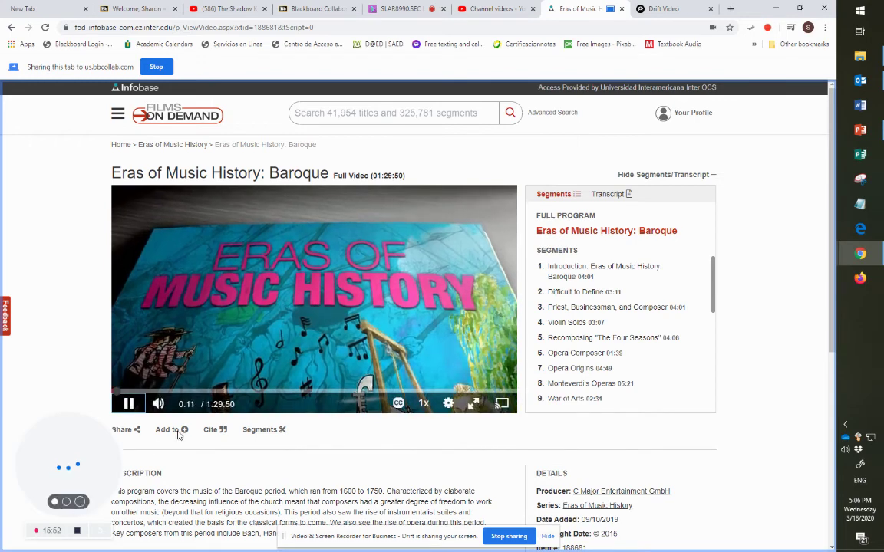
click(129, 405)
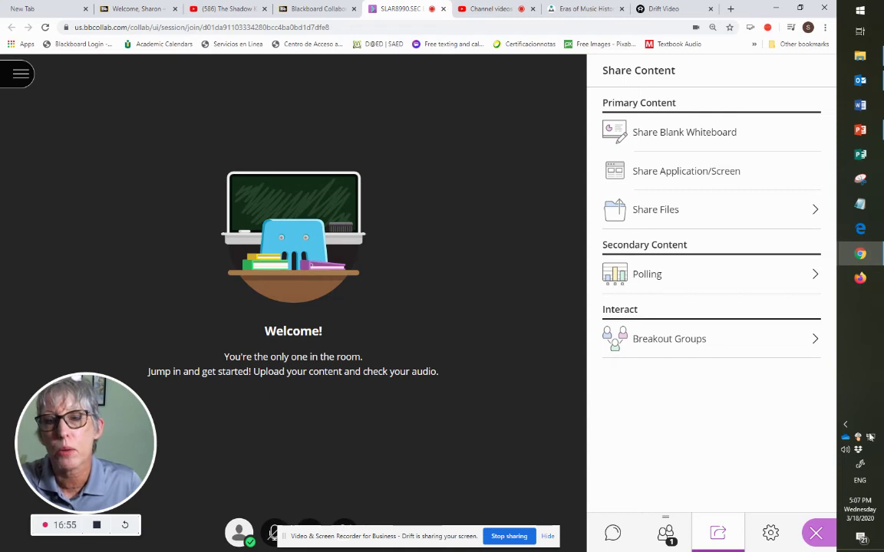
Share the USDLA 2017 presentation from the main room files, starting at slide 01 with the whole slide in view.
mouse_move(133, 461)
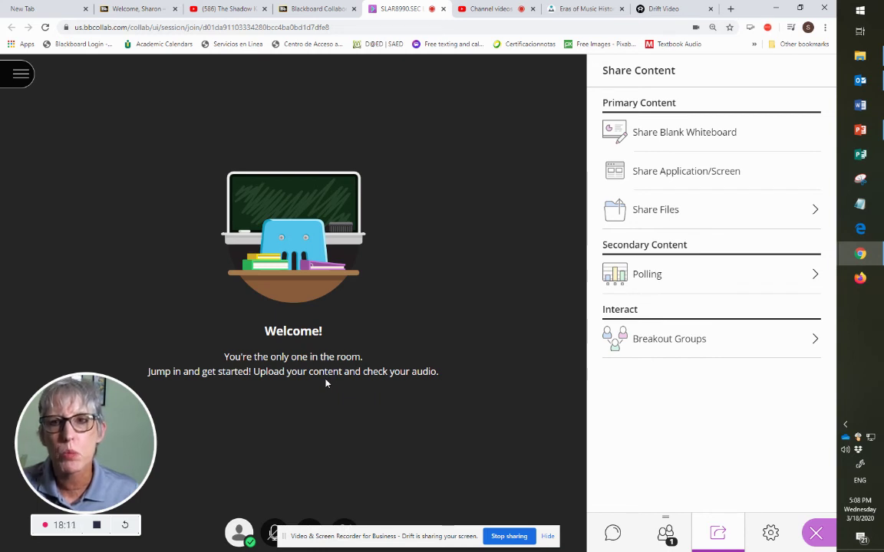
click(665, 211)
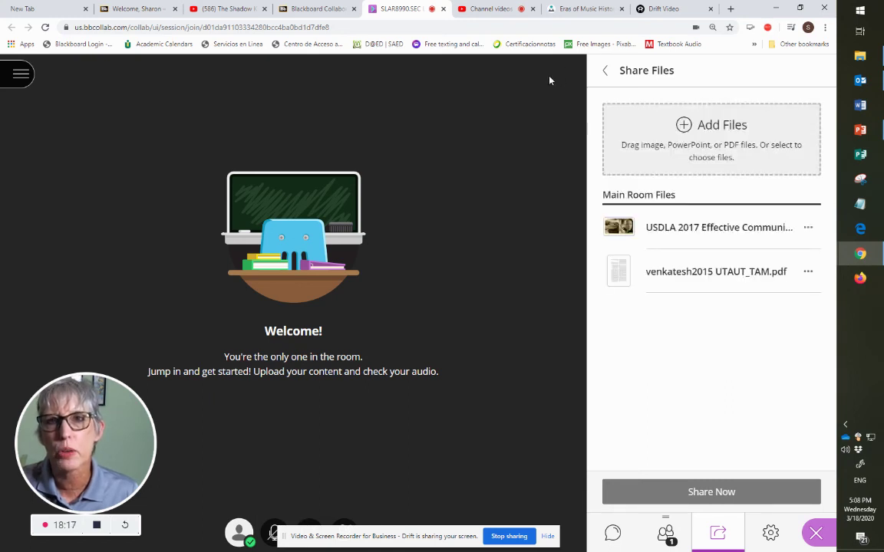
click(648, 235)
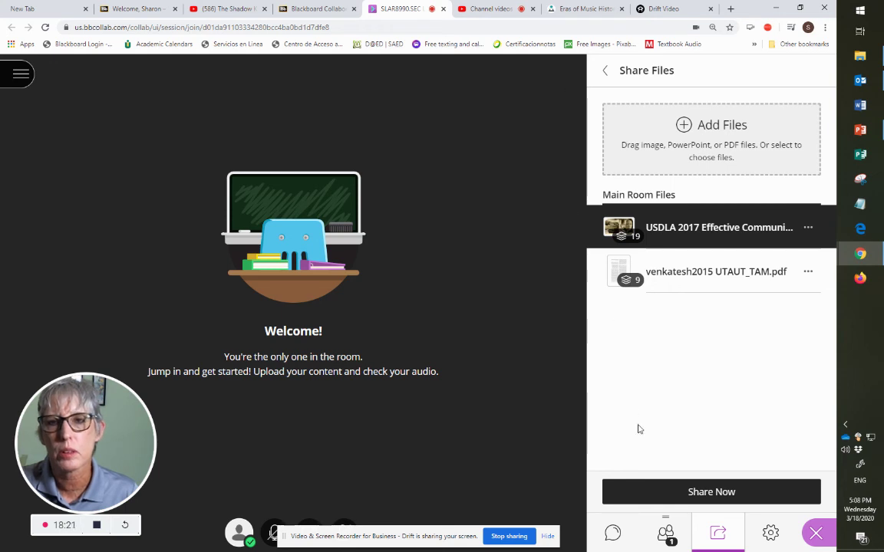
click(673, 495)
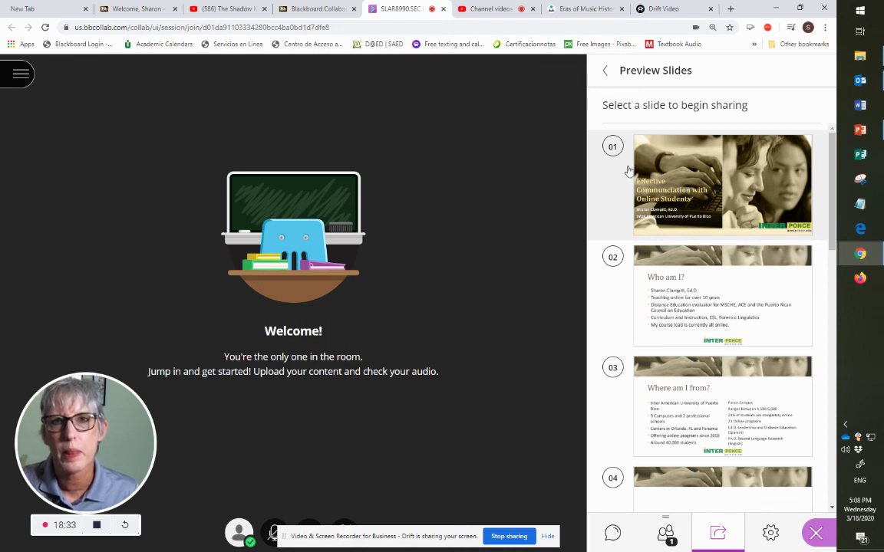
click(666, 178)
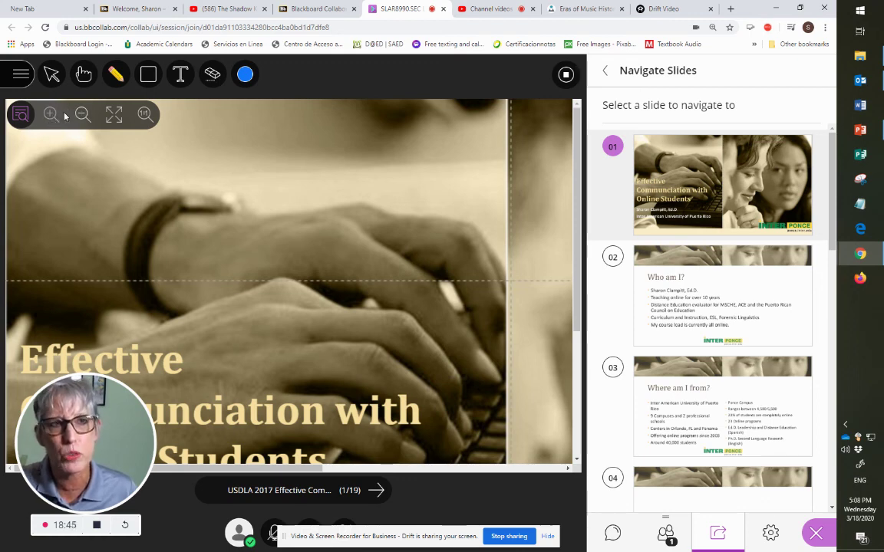
click(82, 115)
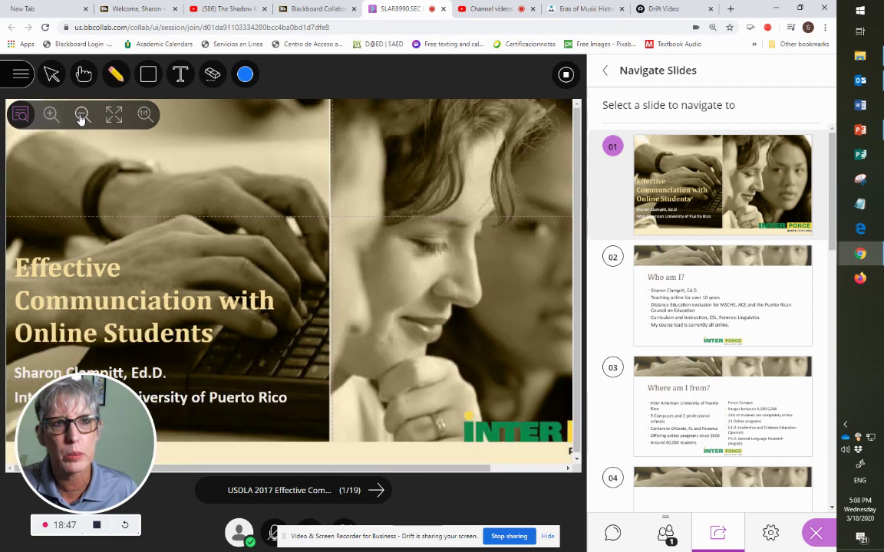
click(82, 115)
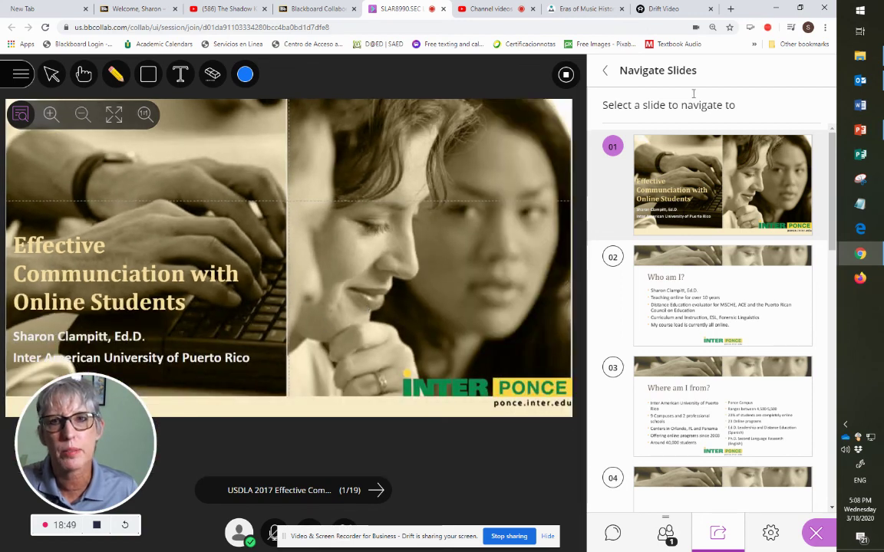